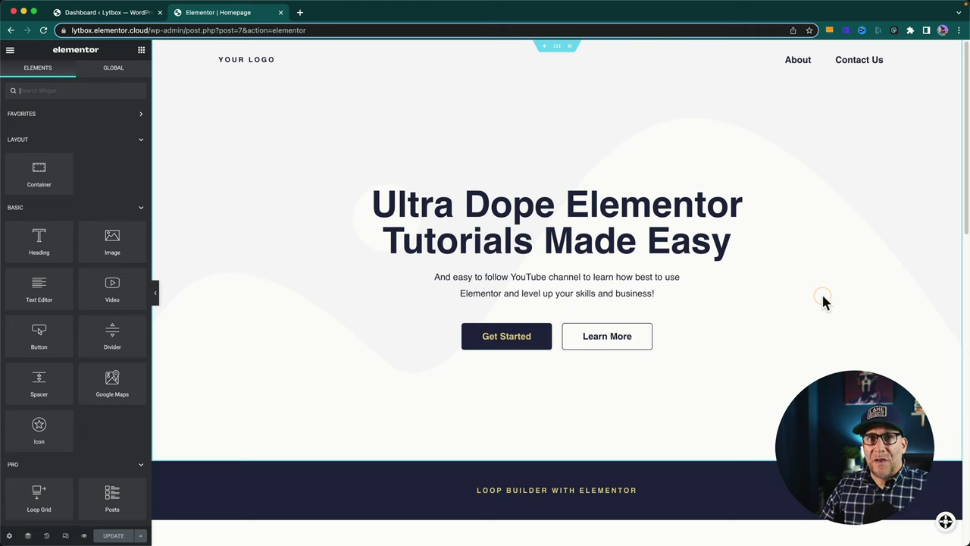
# Open the Experiments section of the Elementor settings from the WordPress dashboard.
pyautogui.scroll(-5, 807, 295)
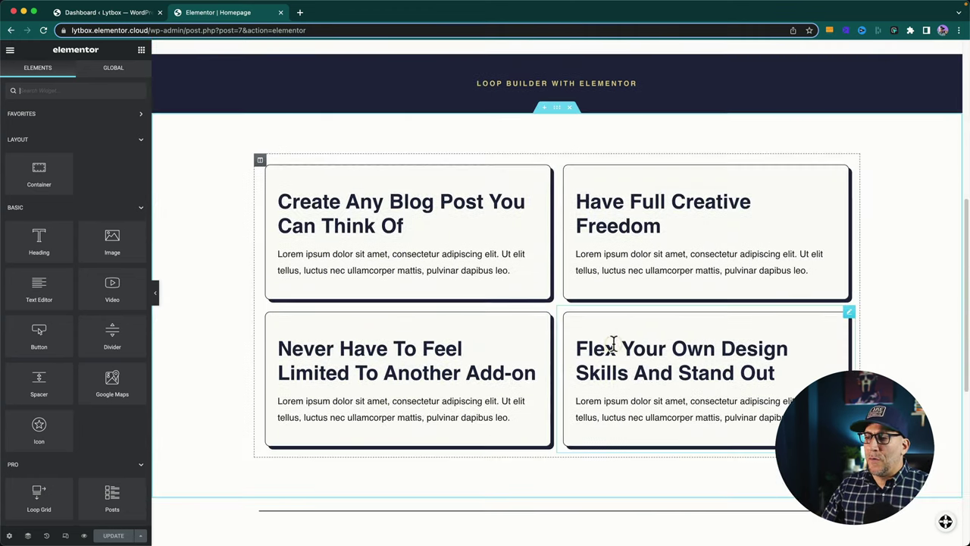
pyautogui.scroll(-3, 546, 353)
pyautogui.scroll(-2, 356, 303)
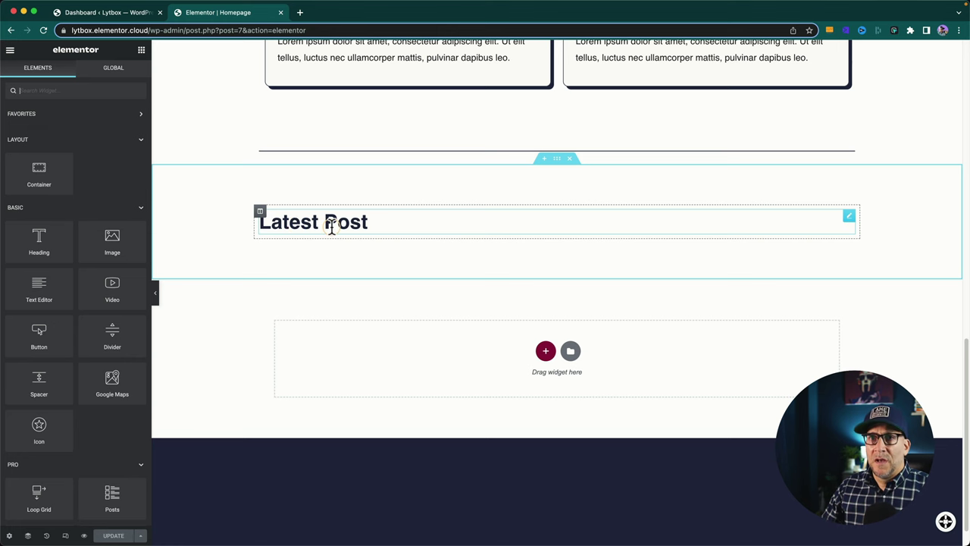
pyautogui.click(94, 12)
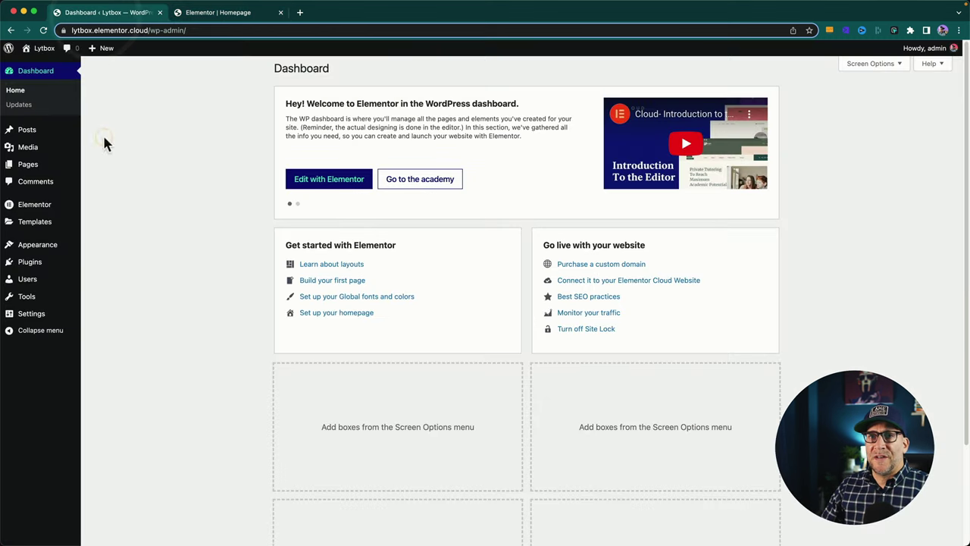
pyautogui.moveTo(37, 213)
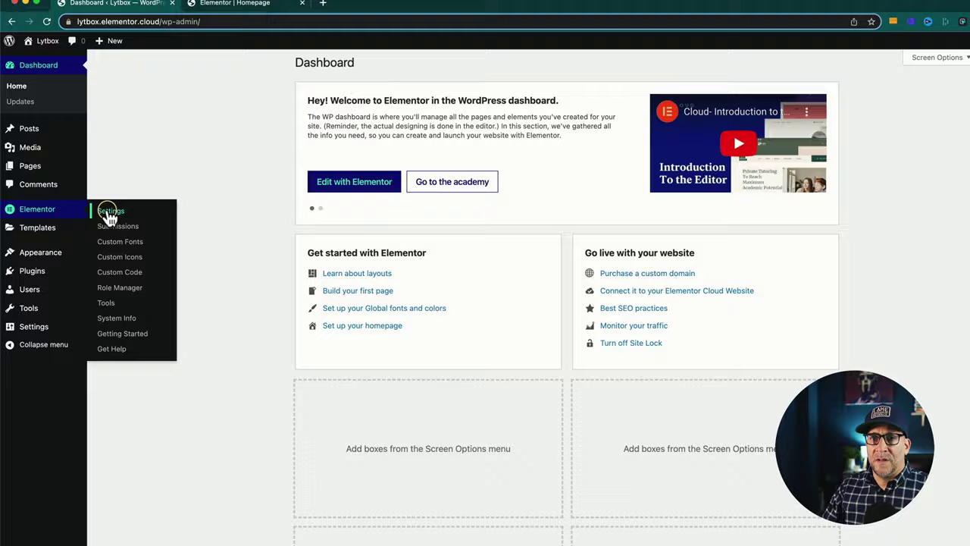
pyautogui.click(108, 213)
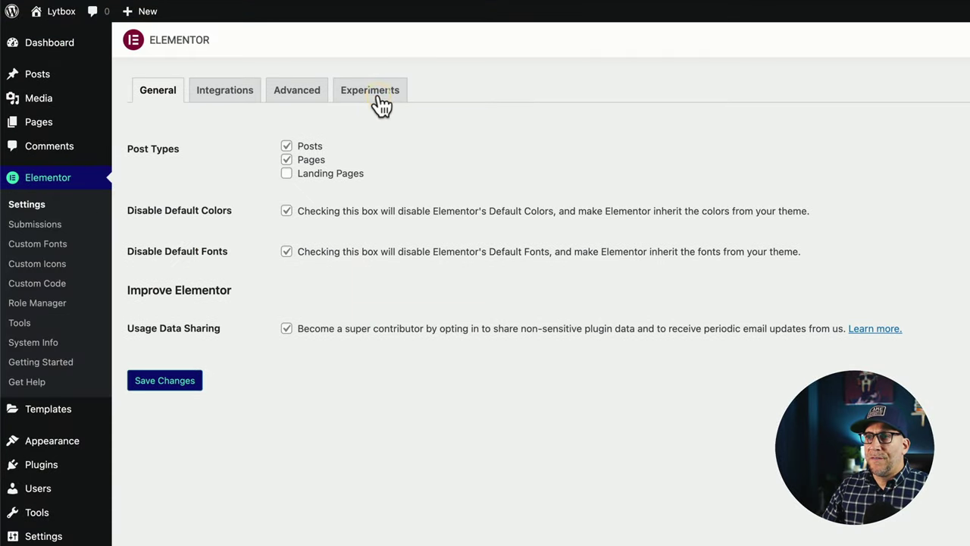
pyautogui.click(376, 97)
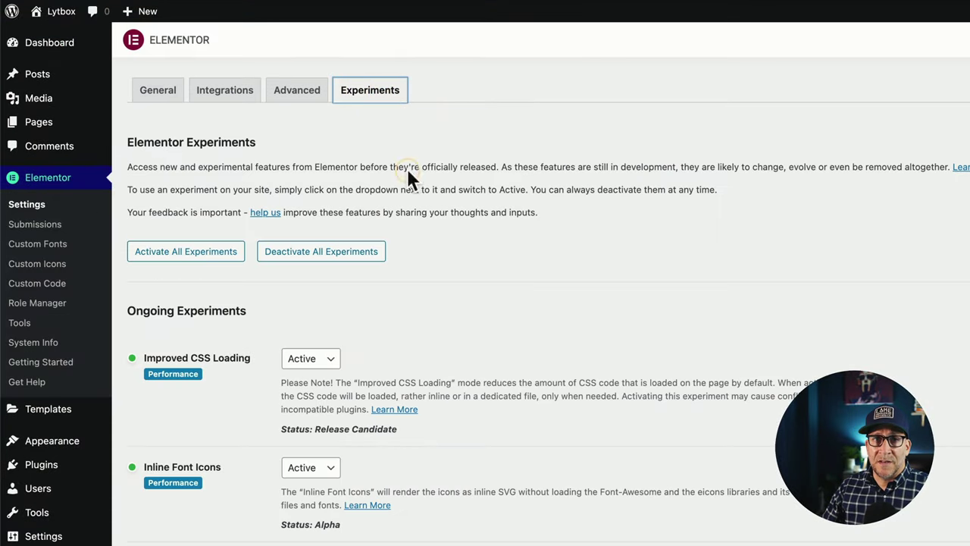
# Examine the entries and status of the Loop and Flexbox Container features among the ongoing experiments.
pyautogui.scroll(-6, 421, 231)
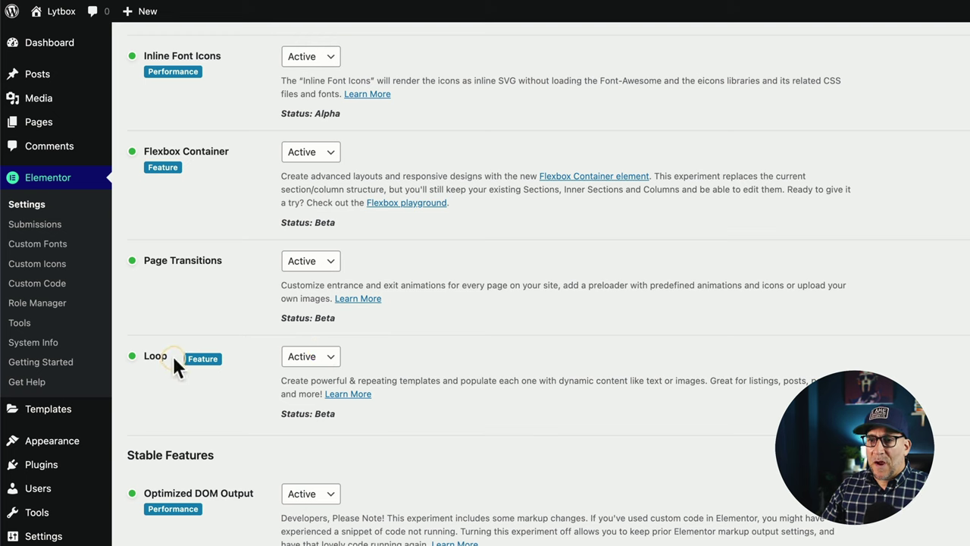
pyautogui.moveTo(173, 358); pyautogui.dragTo(147, 358)
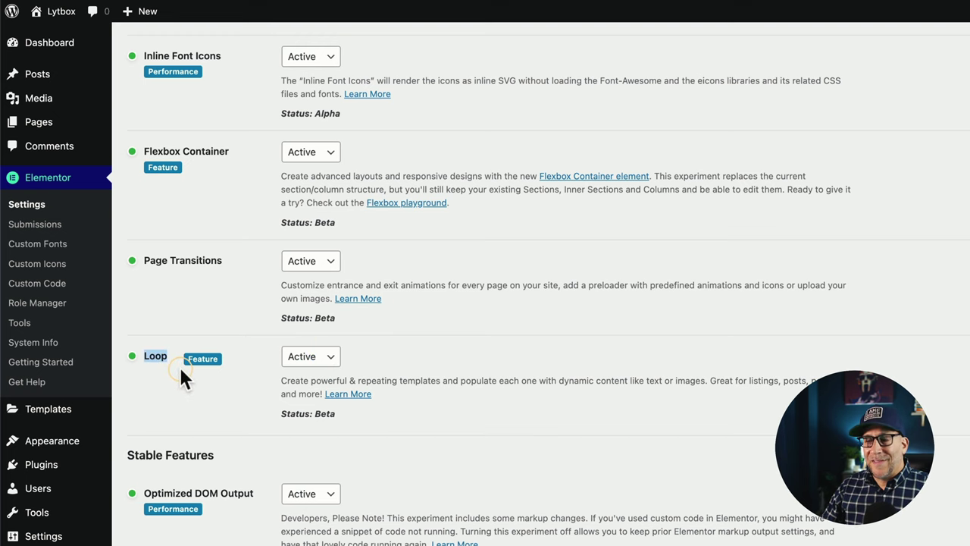
pyautogui.click(338, 421)
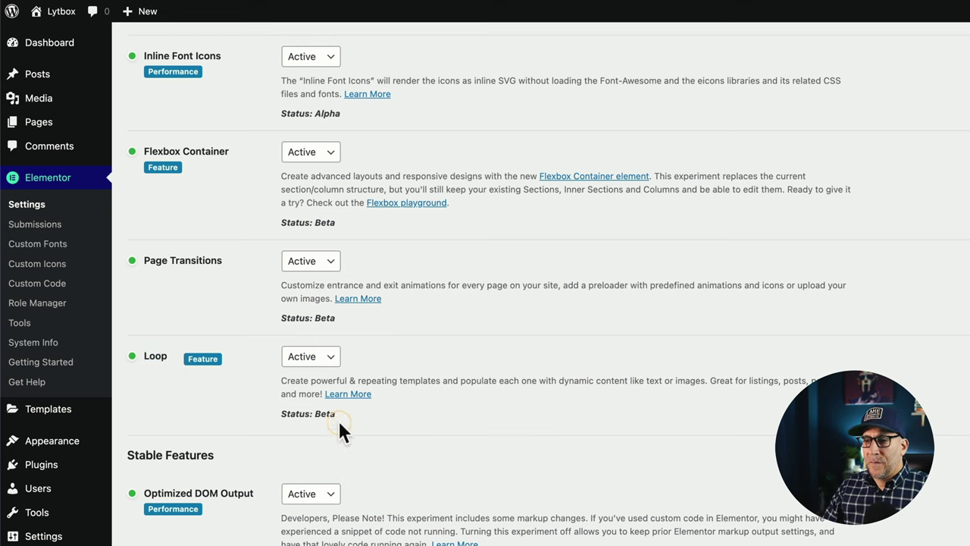
pyautogui.moveTo(285, 419); pyautogui.dragTo(279, 417)
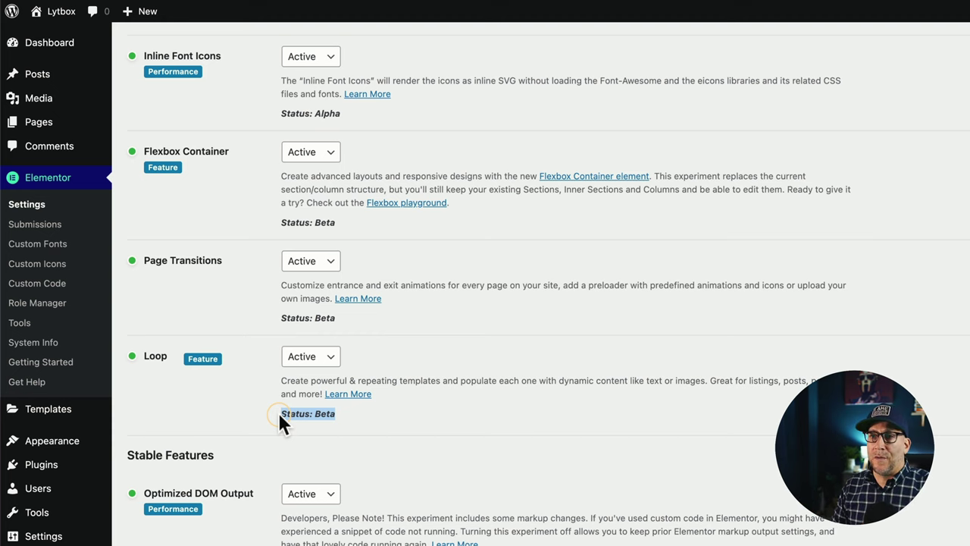
pyautogui.scroll(1, 258, 418)
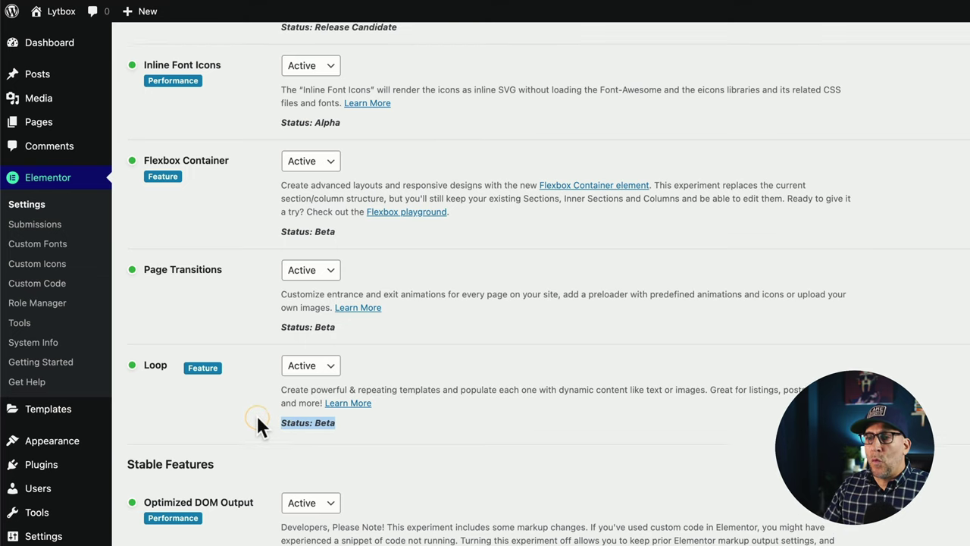
pyautogui.scroll(2, 244, 382)
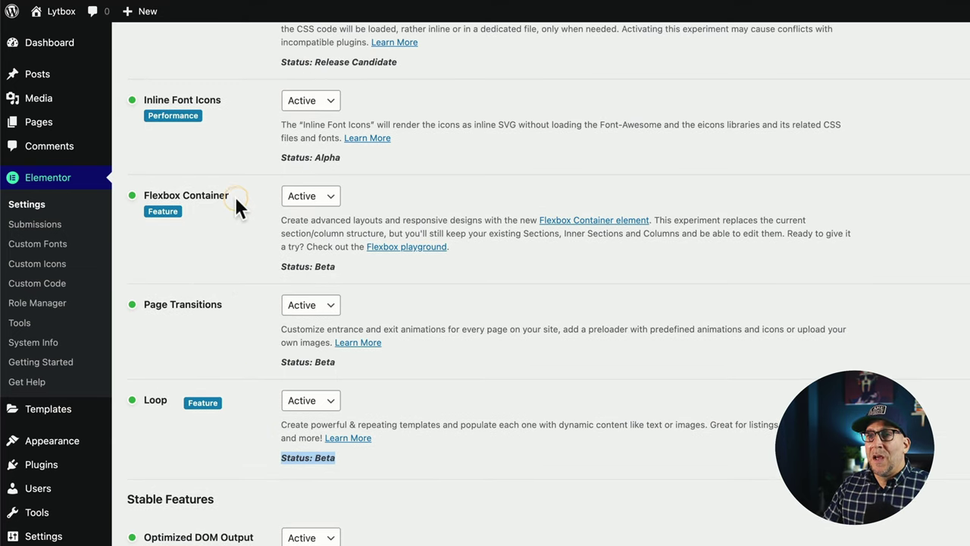
pyautogui.moveTo(235, 197); pyautogui.dragTo(150, 201)
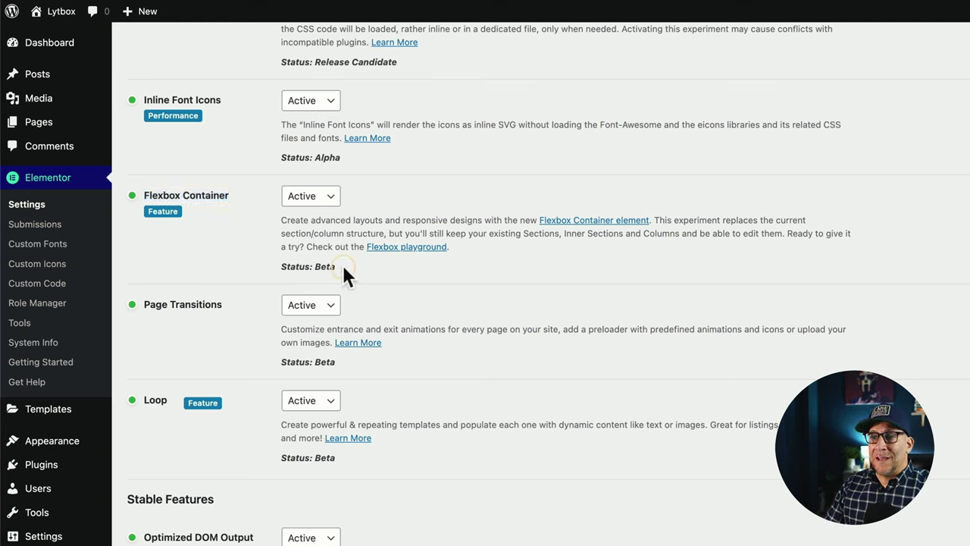
pyautogui.moveTo(343, 266); pyautogui.dragTo(283, 265)
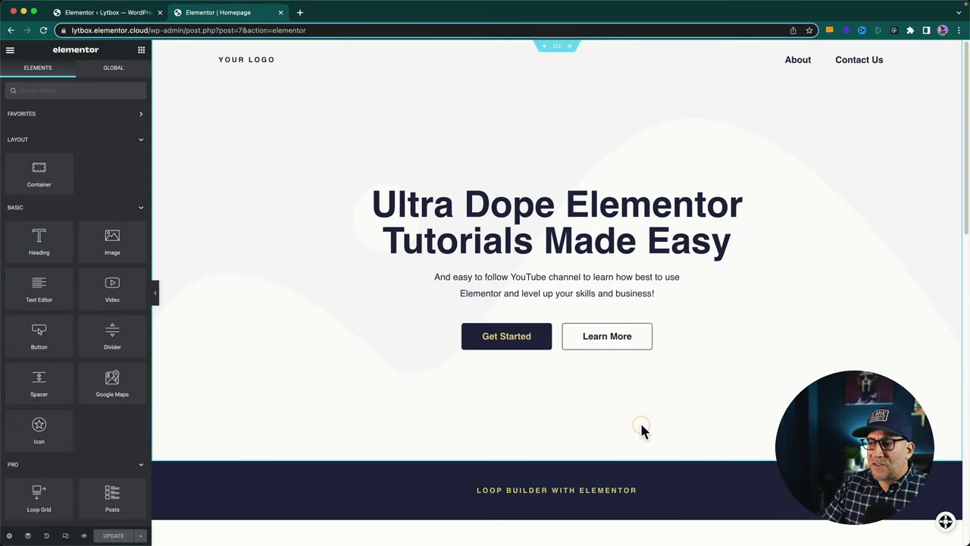
# Return to the homepage editor, search the widgets for "loop" and add a Loop Grid directly below the Latest Post heading.
pyautogui.scroll(-10, 641, 430)
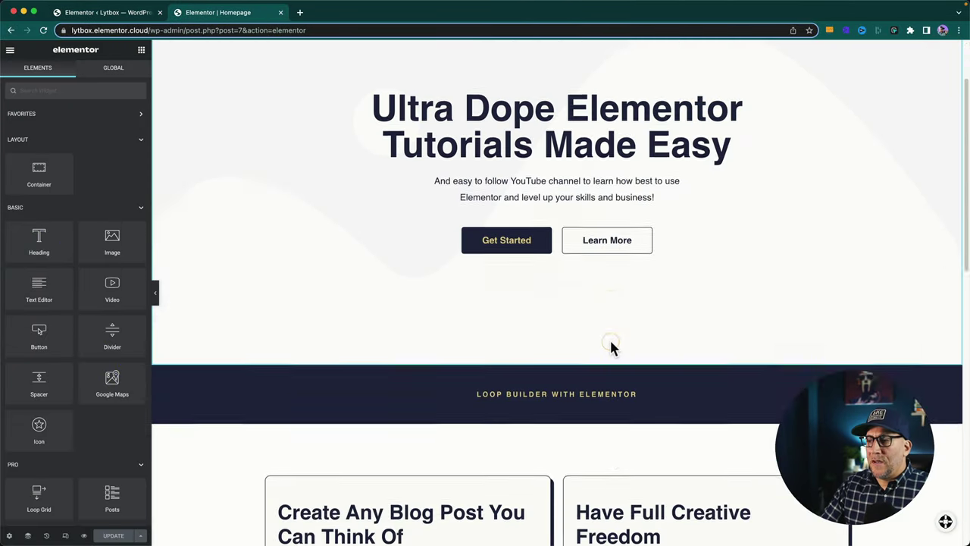
pyautogui.scroll(-5, 545, 371)
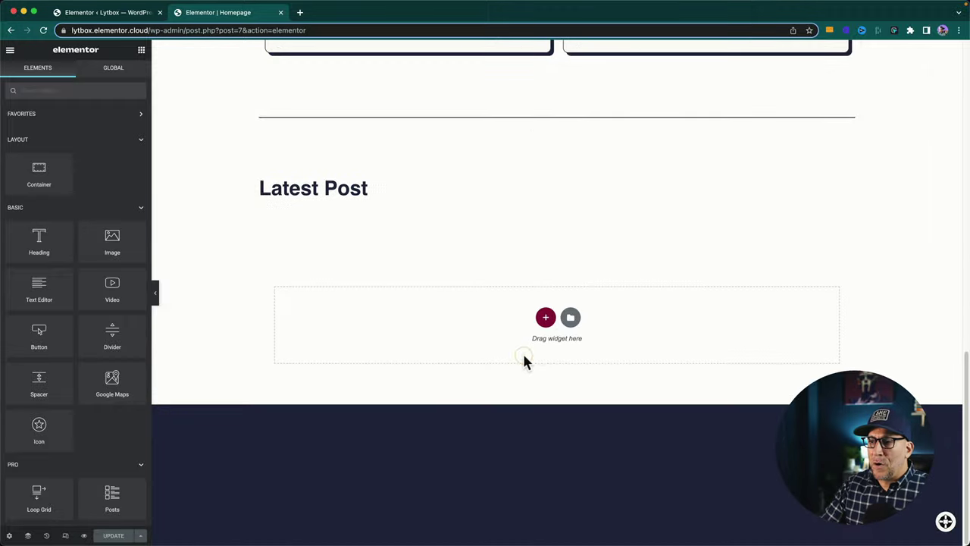
pyautogui.click(56, 90)
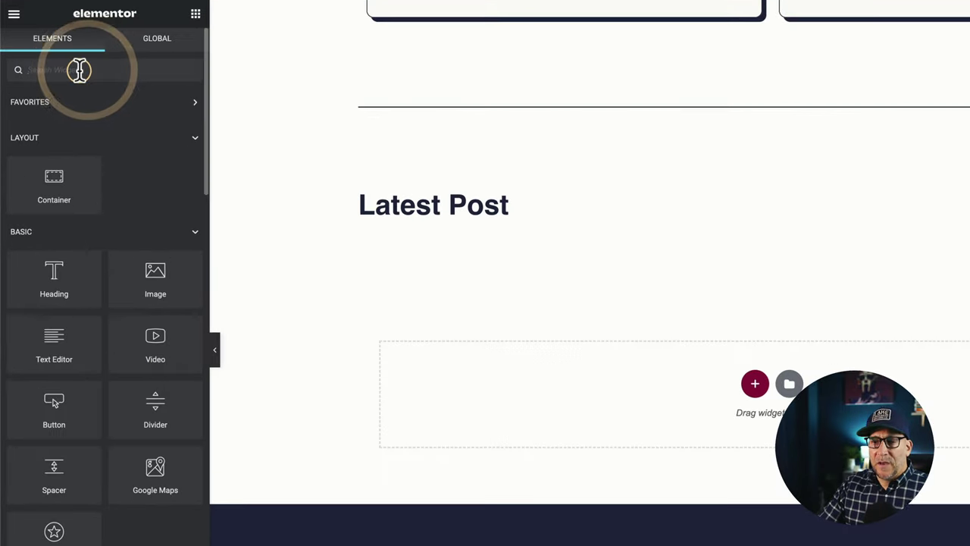
pyautogui.write('loop')
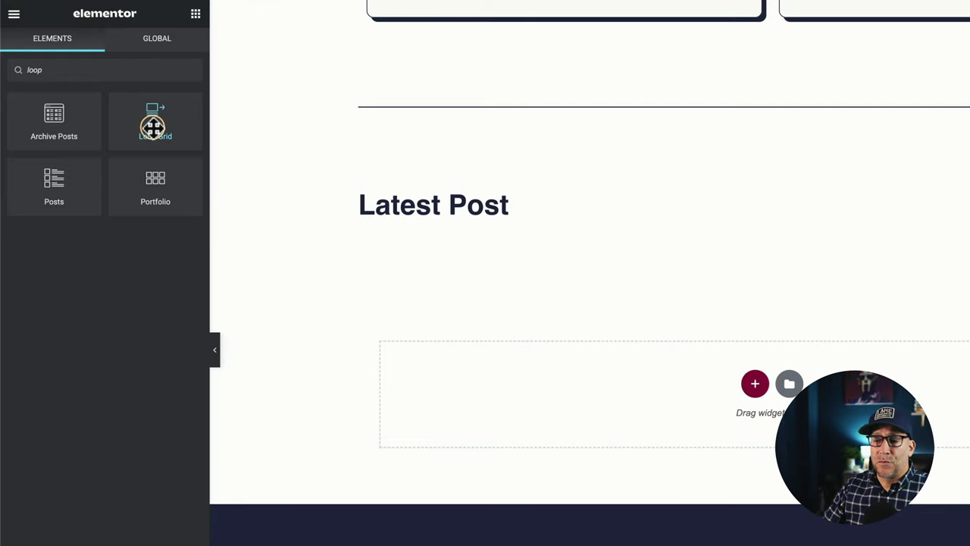
pyautogui.moveTo(152, 127); pyautogui.dragTo(417, 219)
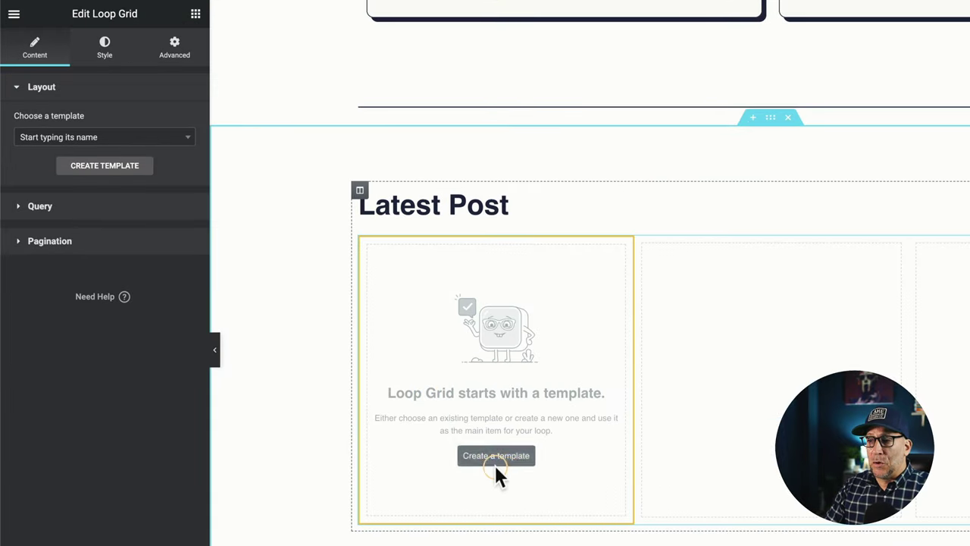
pyautogui.click(500, 462)
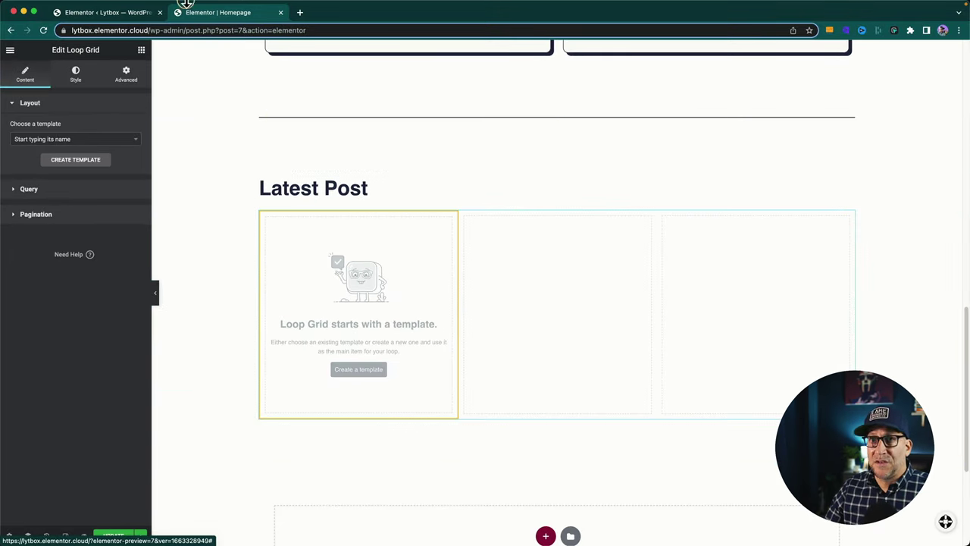
# Open the Theme Builder from the WordPress dashboard and look at its Loop site part.
pyautogui.click(99, 13)
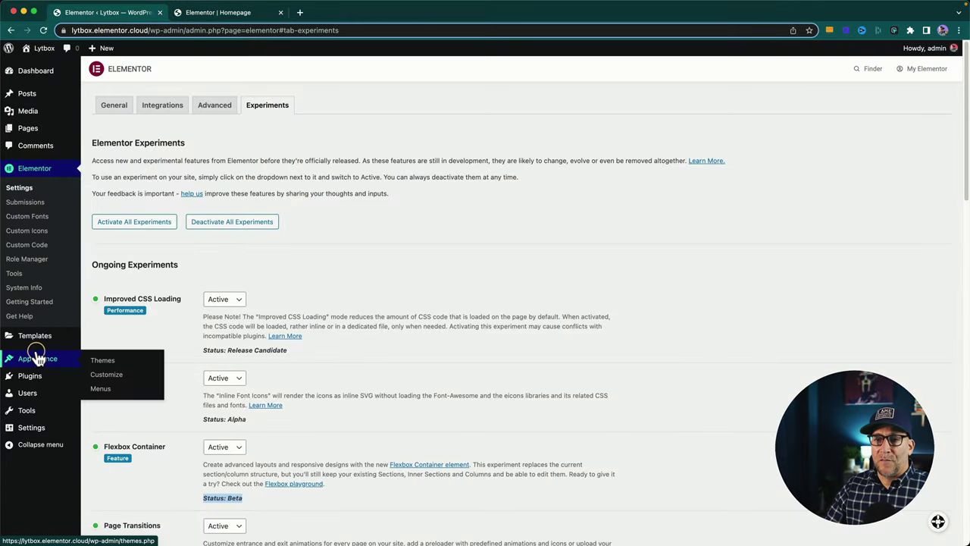
pyautogui.moveTo(35, 336)
pyautogui.click(98, 365)
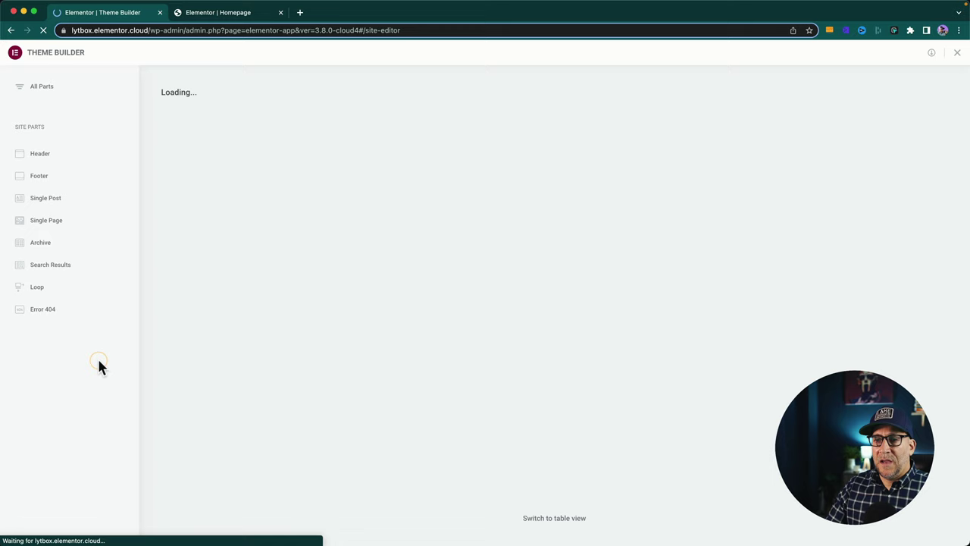
pyautogui.click(50, 291)
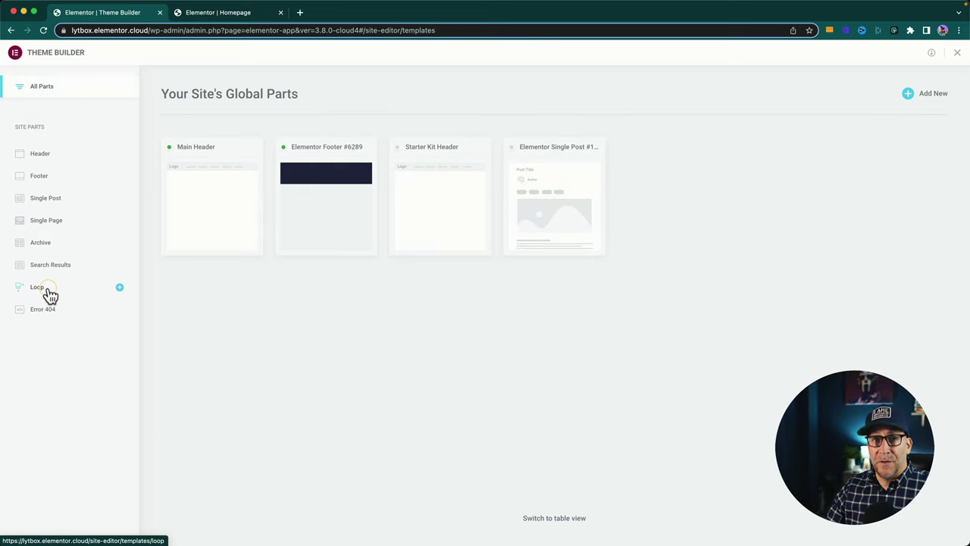
# Back in the homepage editor, create a new template for the Loop Grid and save the page changes.
pyautogui.click(238, 10)
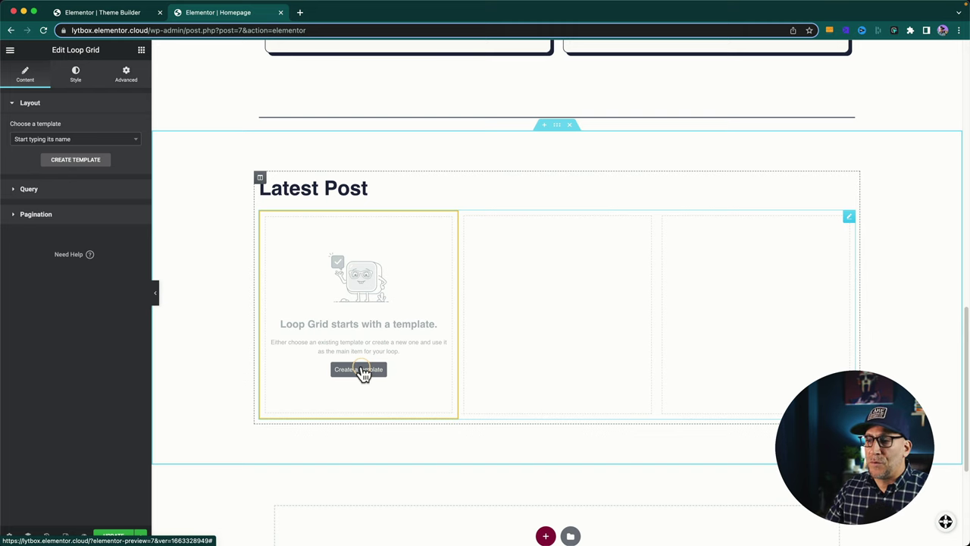
pyautogui.click(362, 371)
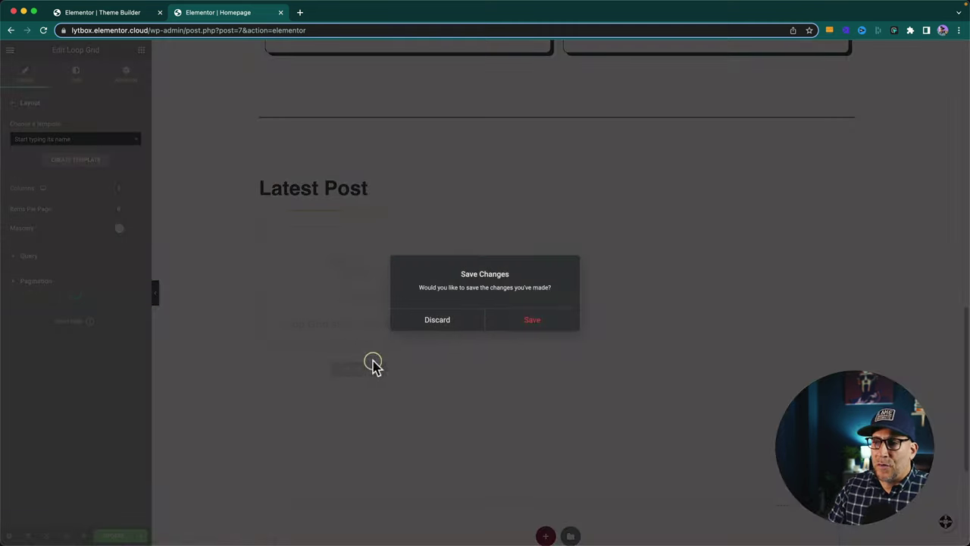
pyautogui.click(532, 324)
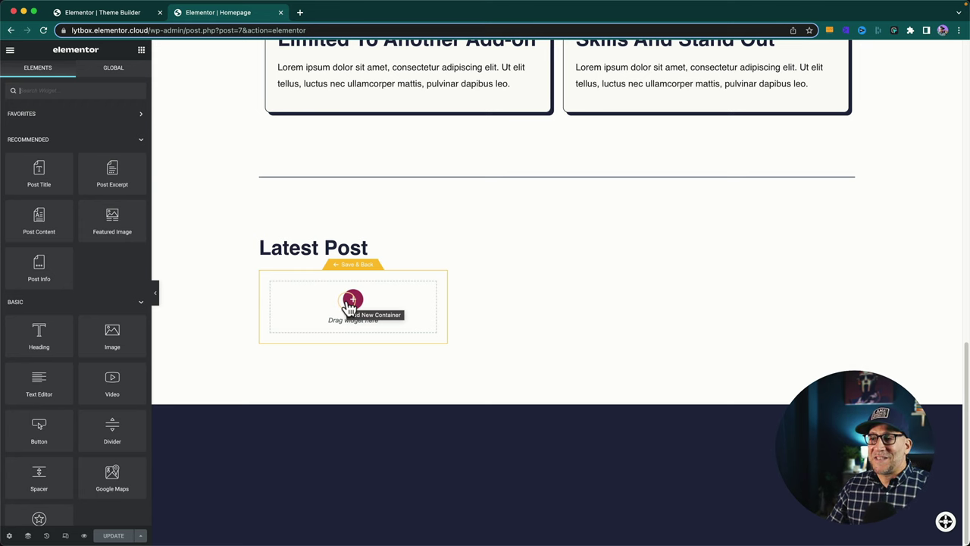
# Add a container to the loop template and place an Image widget inside it.
pyautogui.click(352, 300)
pyautogui.click(506, 366)
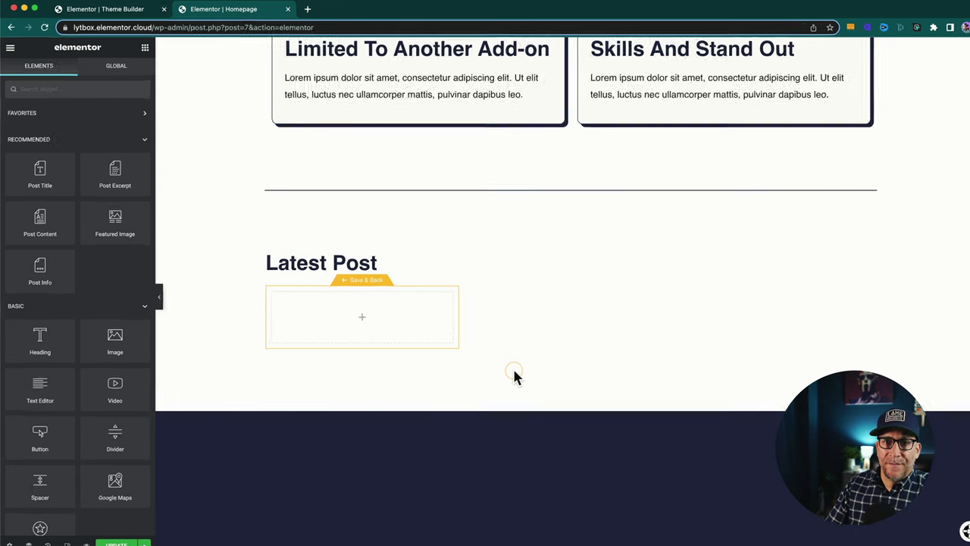
pyautogui.moveTo(112, 333); pyautogui.dragTo(328, 319)
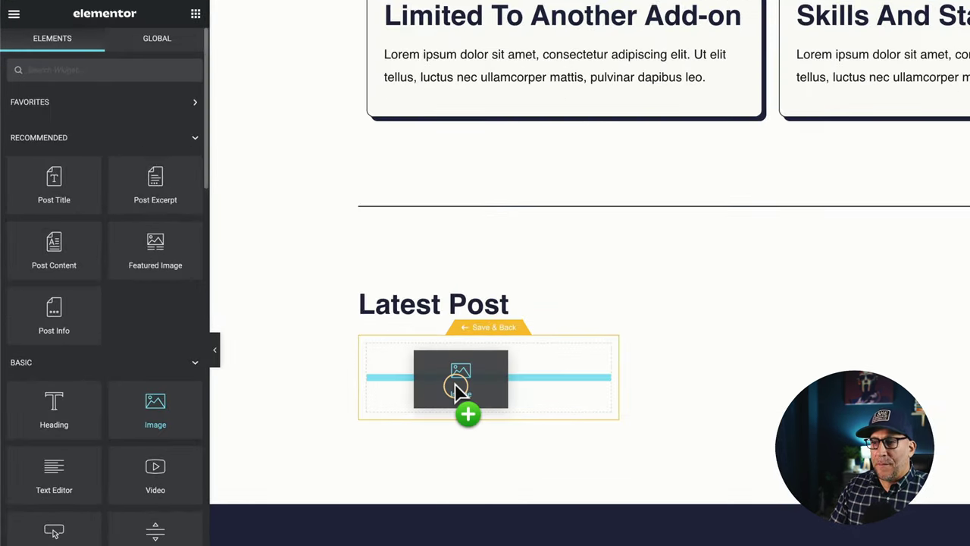
pyautogui.moveTo(455, 382); pyautogui.dragTo(454, 381)
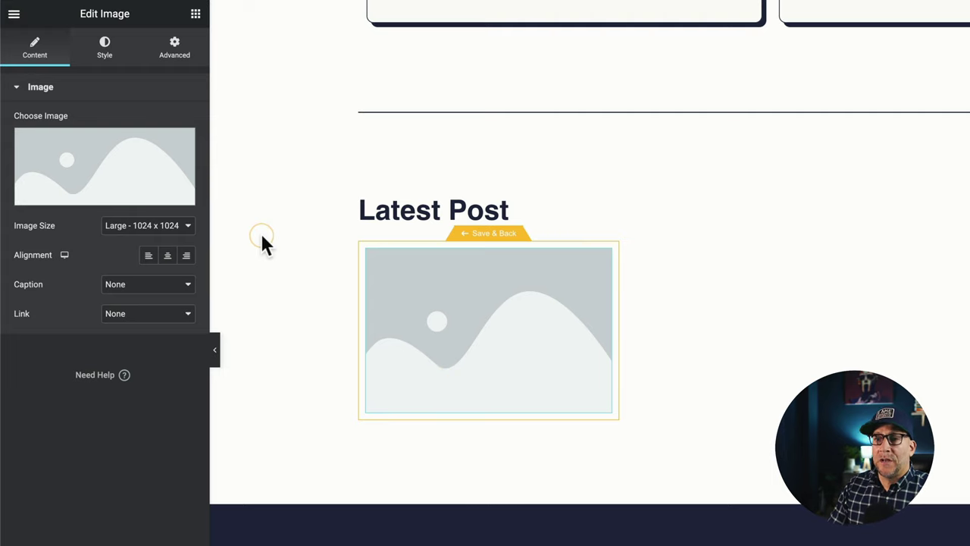
# Set the image's source to the Featured Image dynamic tag.
pyautogui.moveTo(188, 199)
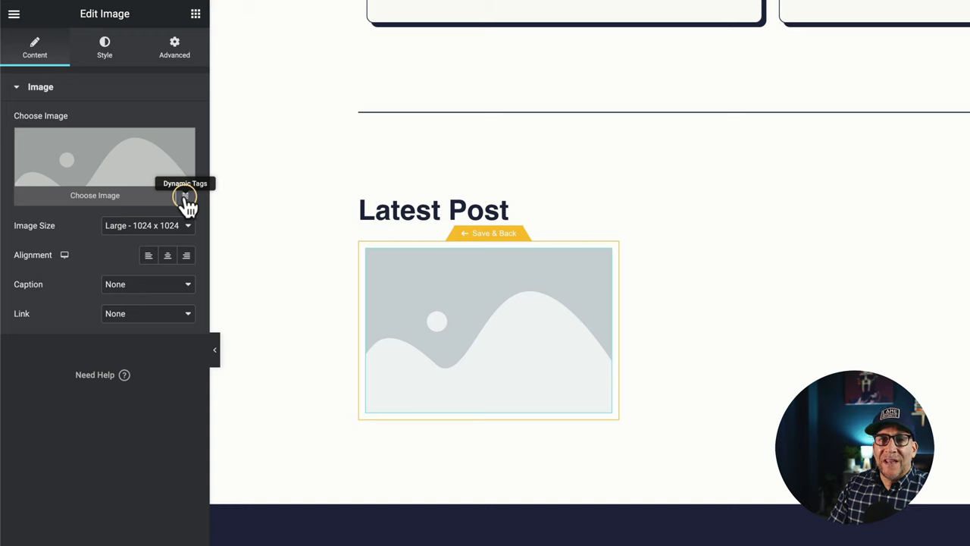
pyautogui.click(185, 198)
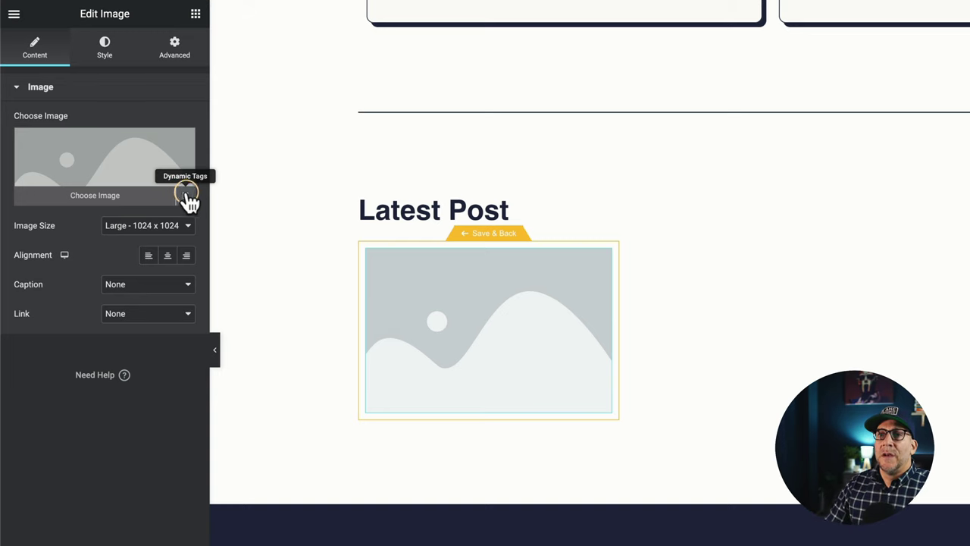
pyautogui.click(187, 199)
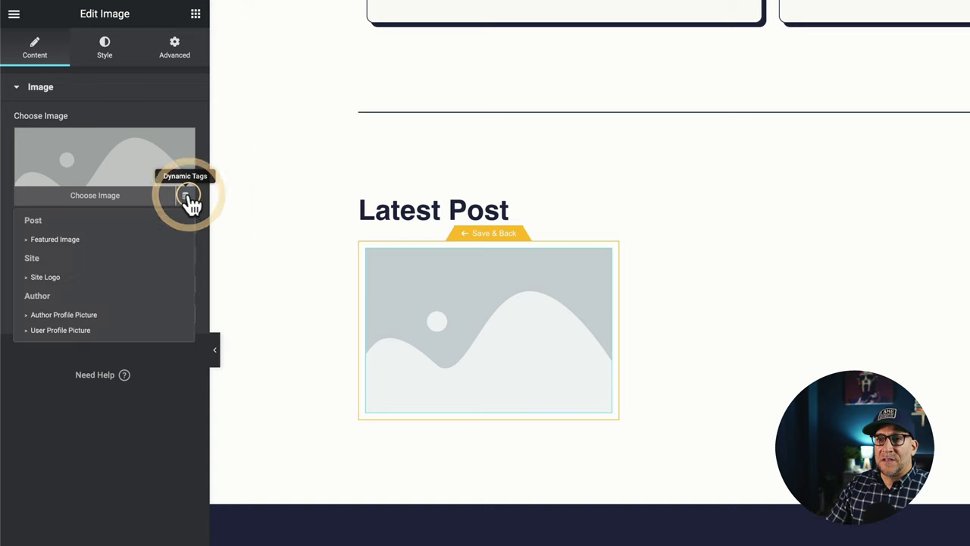
pyautogui.click(59, 239)
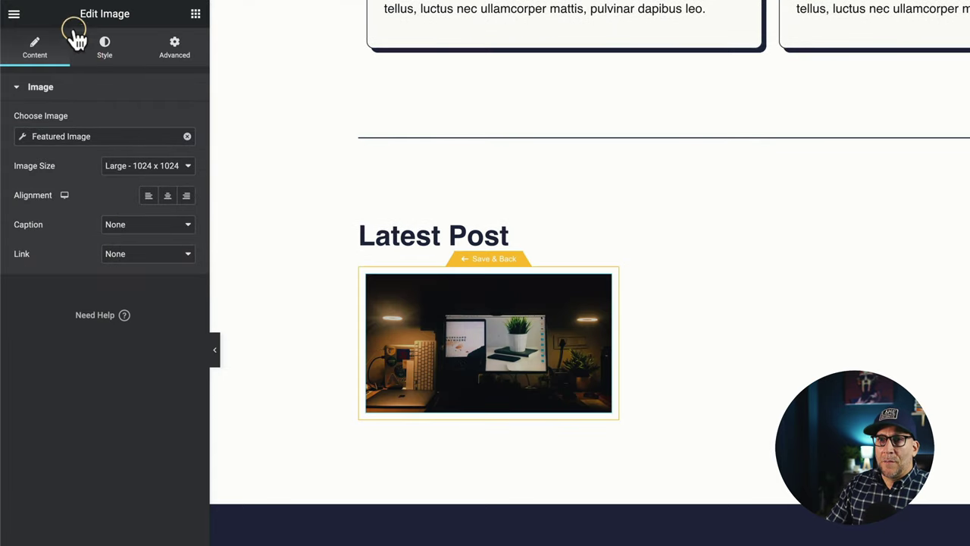
# Set the featured image's height to 250 px in its style settings.
pyautogui.click(104, 44)
pyautogui.click(168, 225)
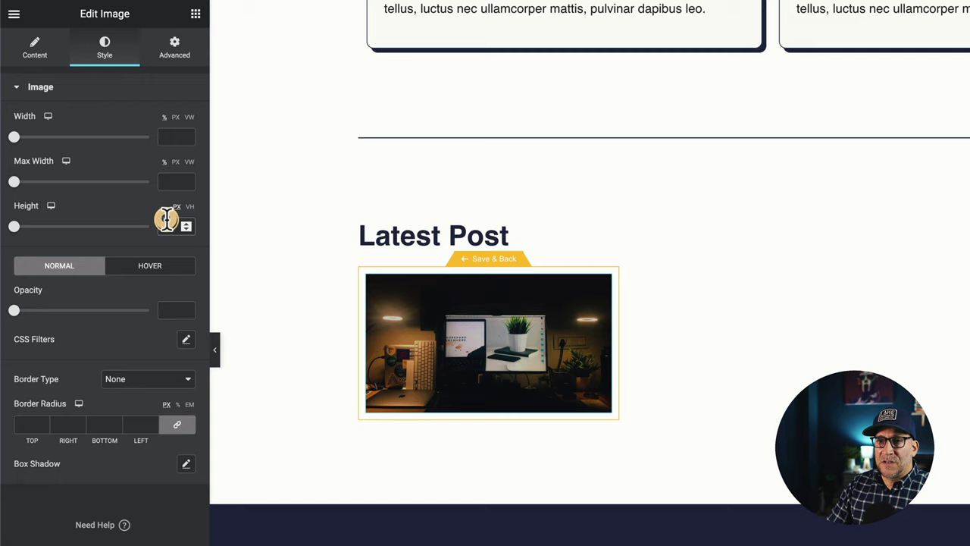
pyautogui.write('250')
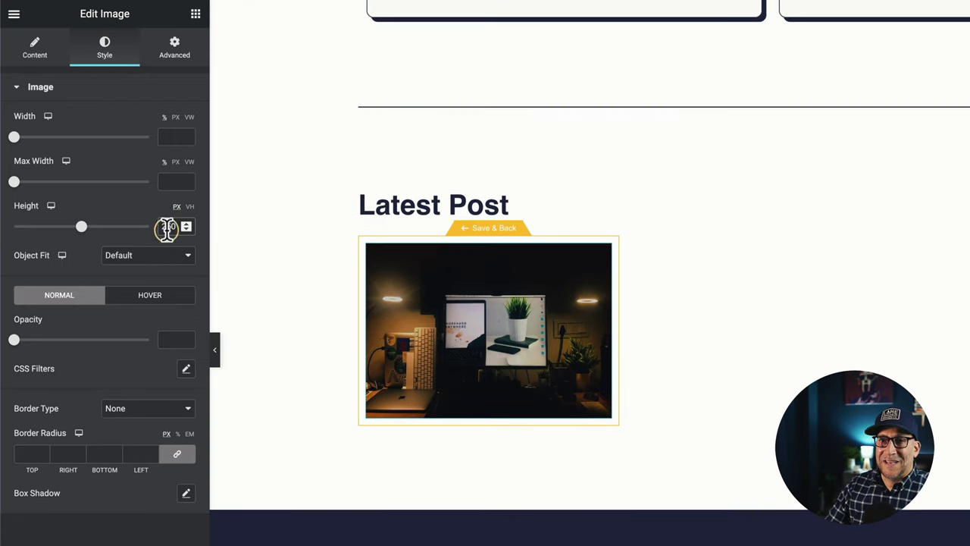
# Set the featured image's object fit to Cover.
pyautogui.click(134, 258)
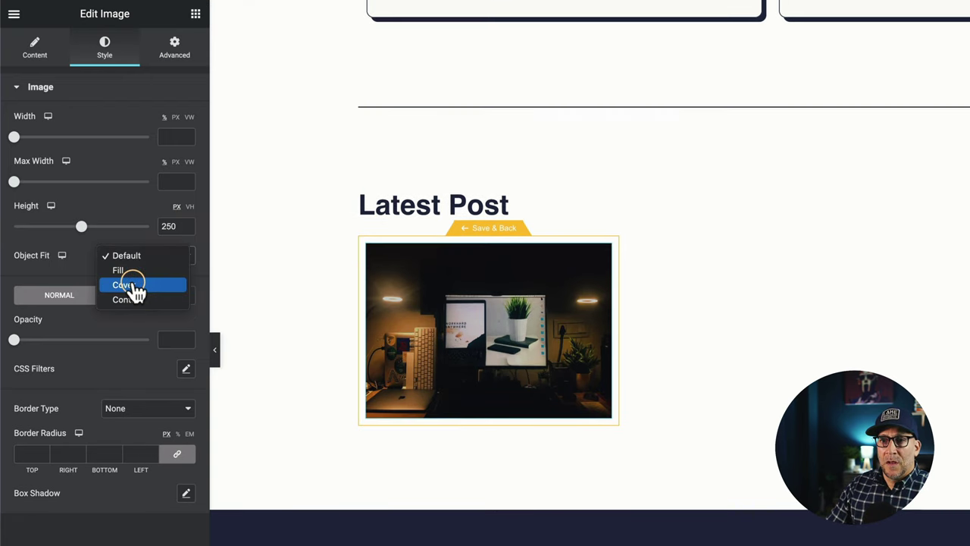
pyautogui.click(134, 285)
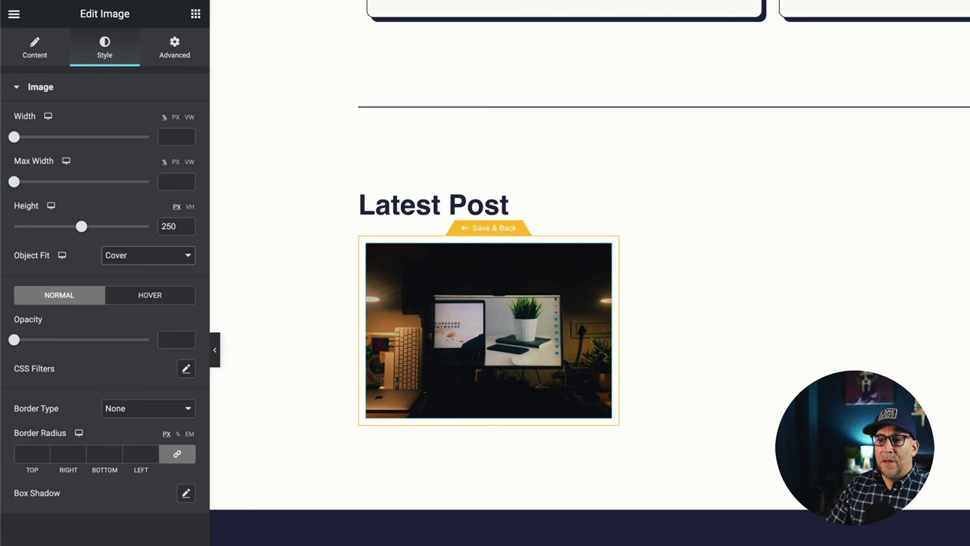
# Add a Heading widget below the featured image and set its title to the Post Title dynamic tag.
pyautogui.click(195, 14)
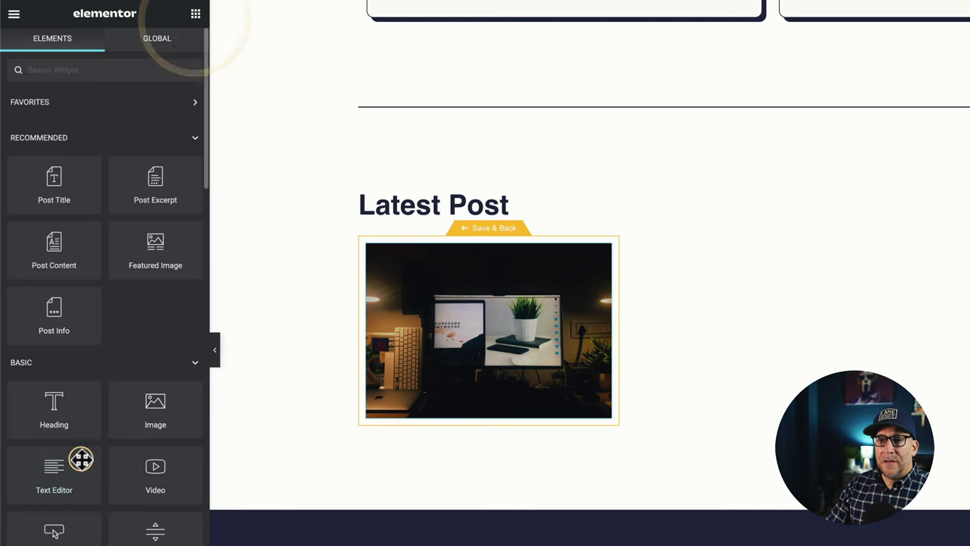
pyautogui.moveTo(58, 428); pyautogui.dragTo(440, 415)
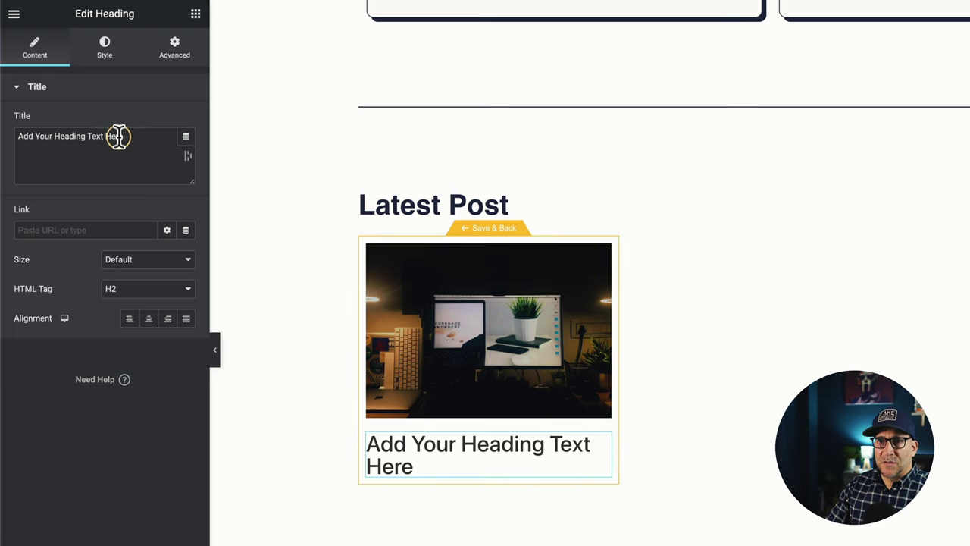
pyautogui.click(184, 135)
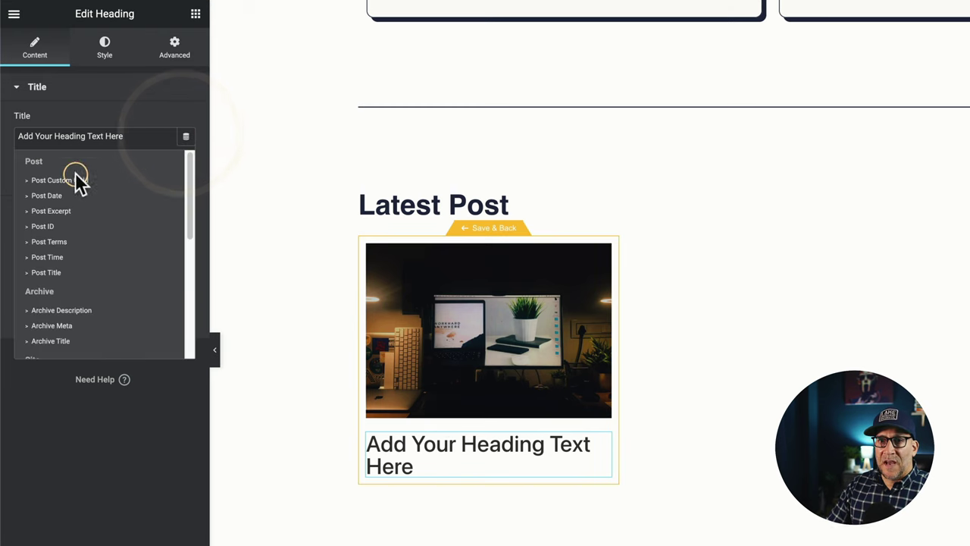
pyautogui.click(53, 275)
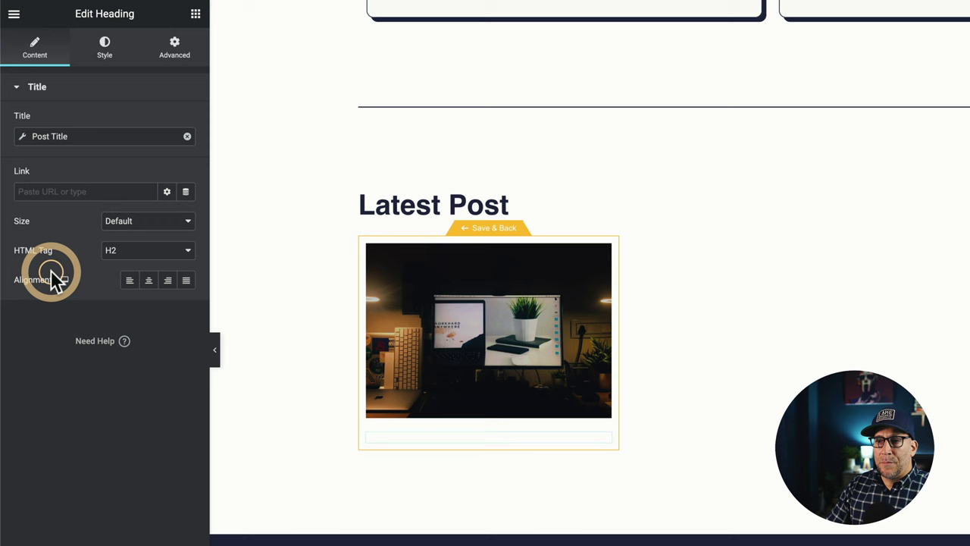
# Style the post title heading with the global dark navy text color and the S Title global font.
pyautogui.click(104, 47)
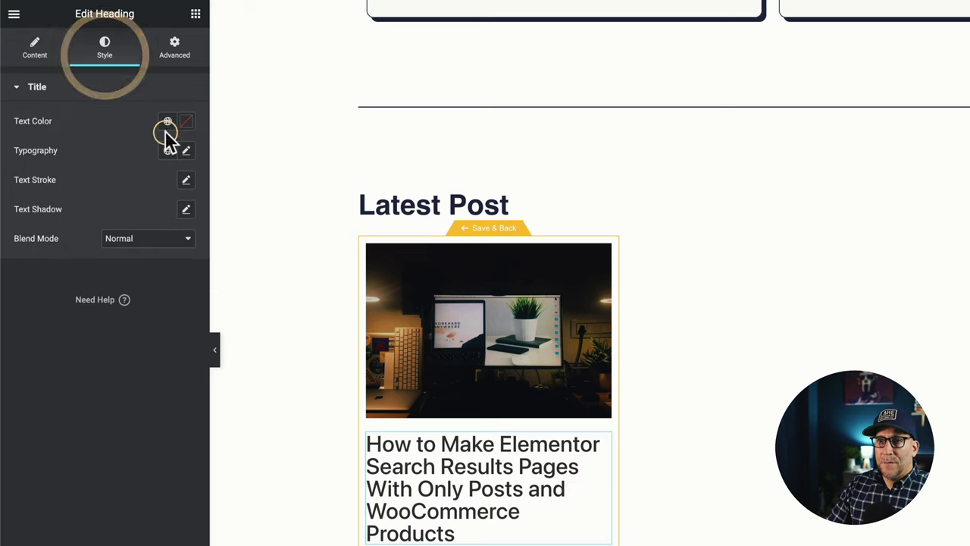
pyautogui.click(167, 122)
pyautogui.click(104, 185)
pyautogui.click(168, 150)
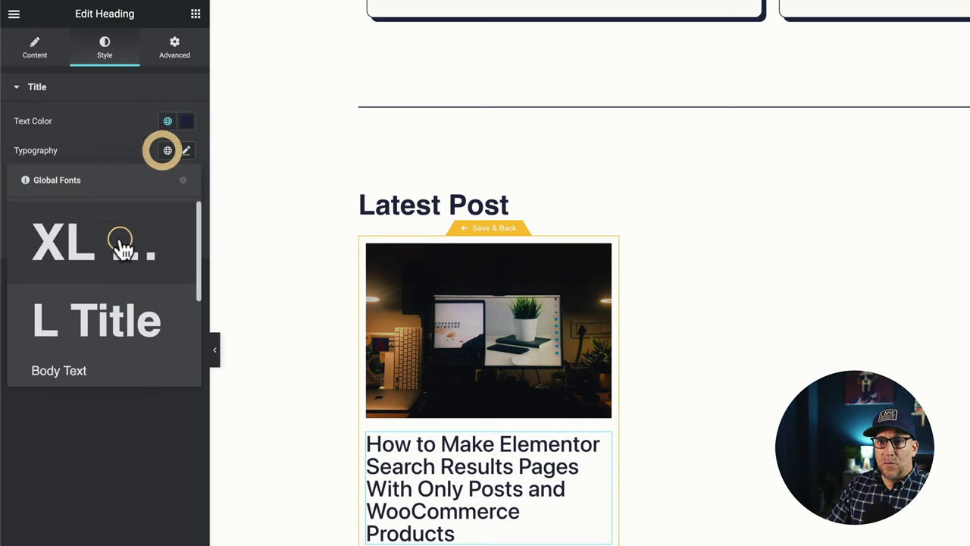
pyautogui.scroll(-3, 108, 304)
pyautogui.click(85, 318)
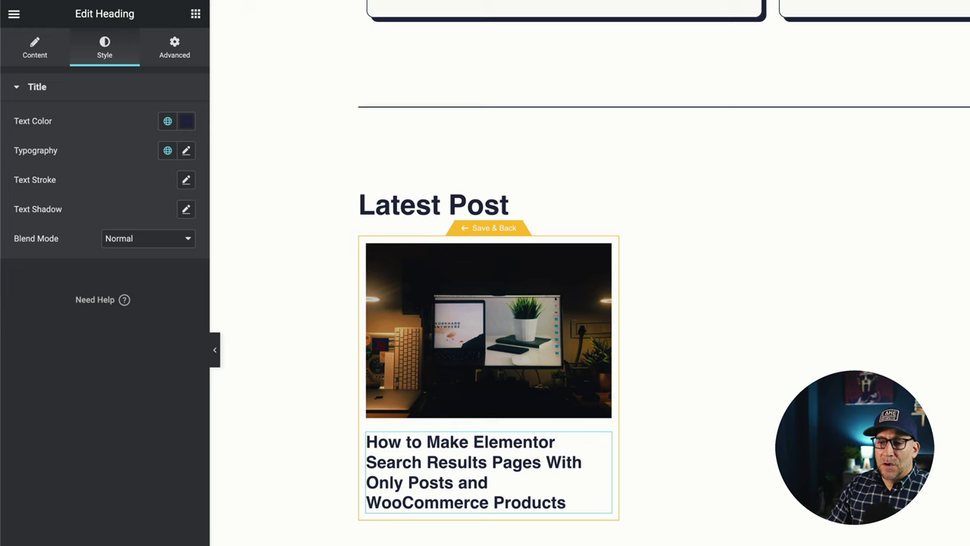
# Save the loop template and return to the Latest Post grid on the homepage.
pyautogui.click(489, 231)
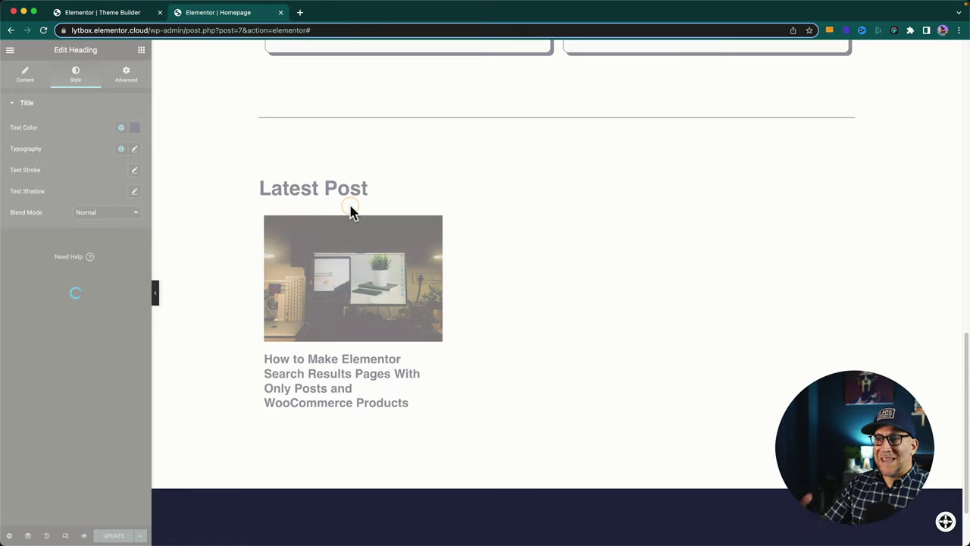
pyautogui.scroll(15, 351, 210)
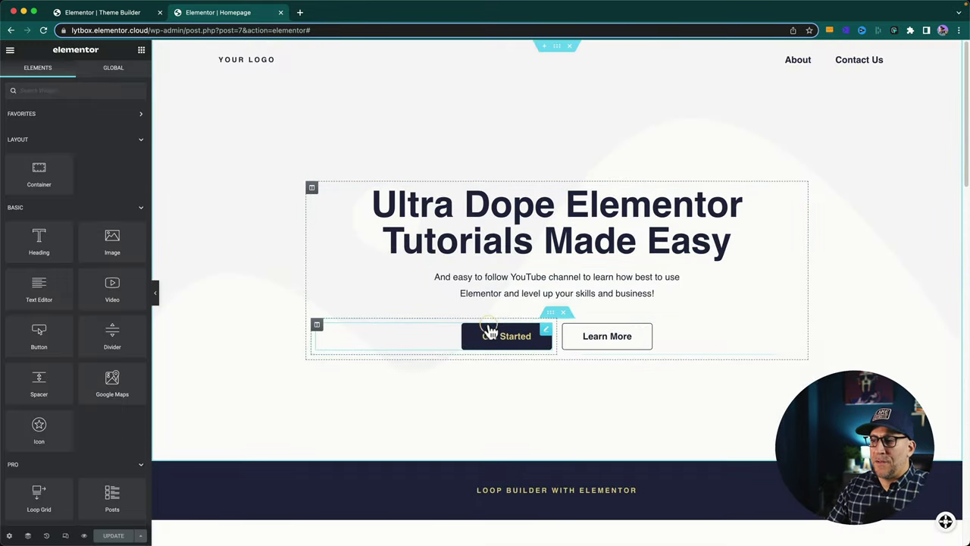
pyautogui.scroll(-15, 490, 331)
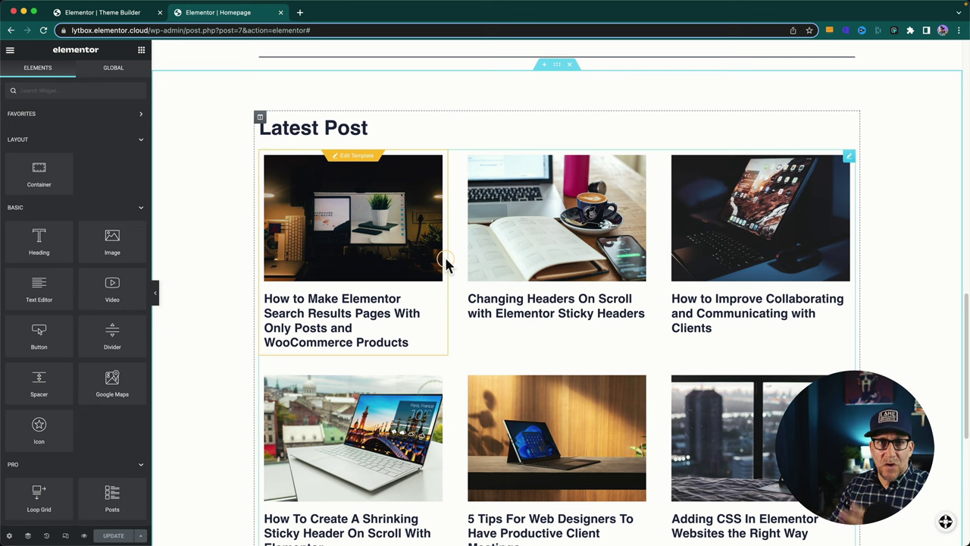
# In the loop template, add a Post Info widget above the image and remove its Date, Time and Comments items.
pyautogui.click(362, 158)
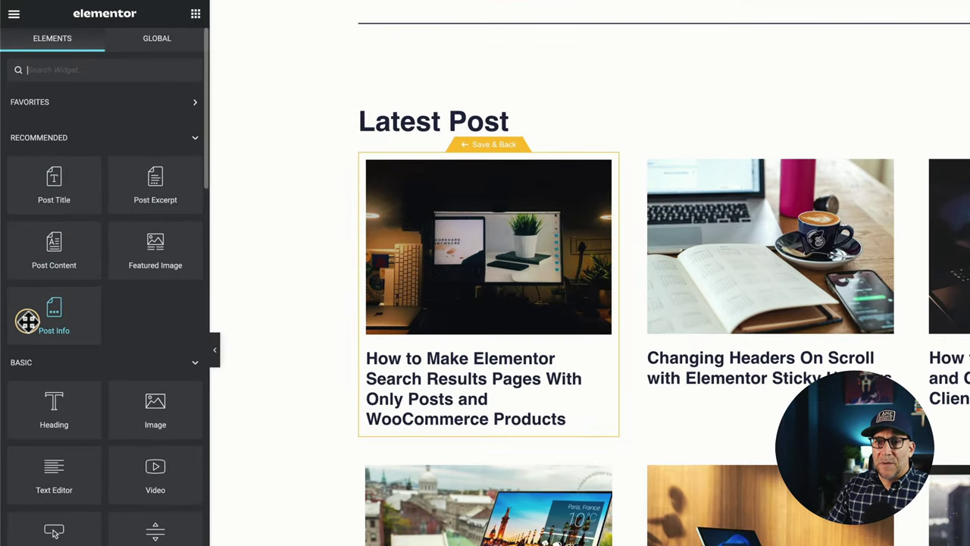
pyautogui.moveTo(28, 322); pyautogui.dragTo(393, 182)
pyautogui.click(180, 206)
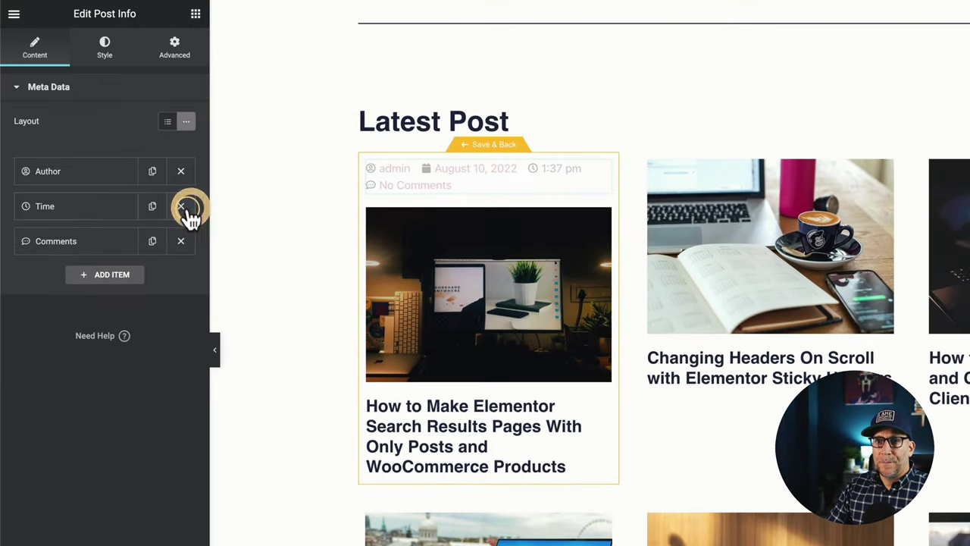
pyautogui.click(182, 207)
pyautogui.click(182, 207)
# Change the Post Info's Author item to Terms with the Categories taxonomy and set its icon to None.
pyautogui.click(65, 171)
pyautogui.click(134, 206)
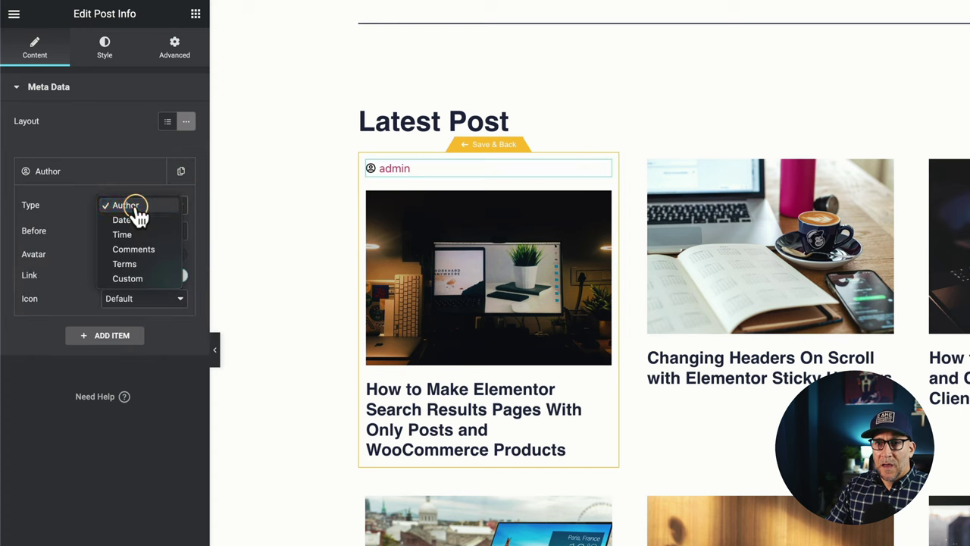
pyautogui.click(119, 264)
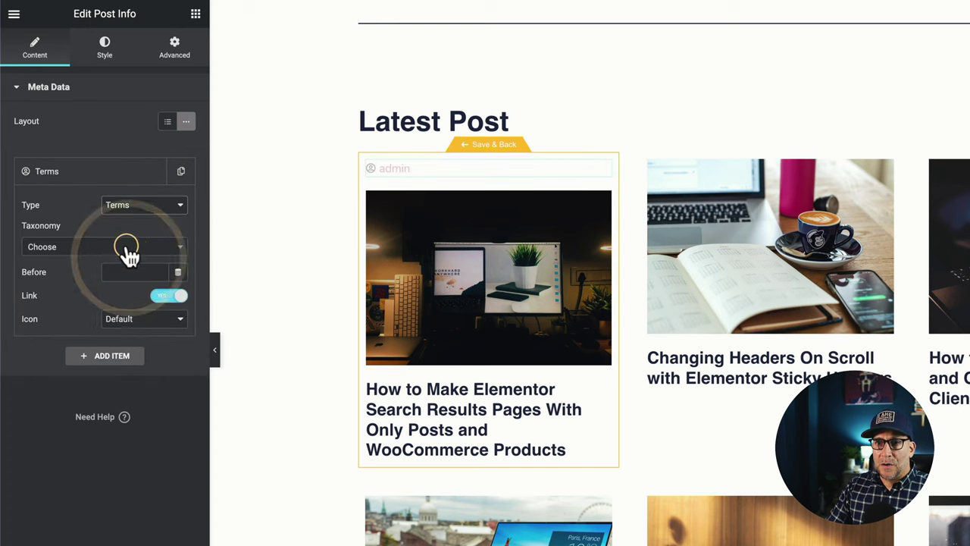
pyautogui.click(114, 247)
pyautogui.click(72, 285)
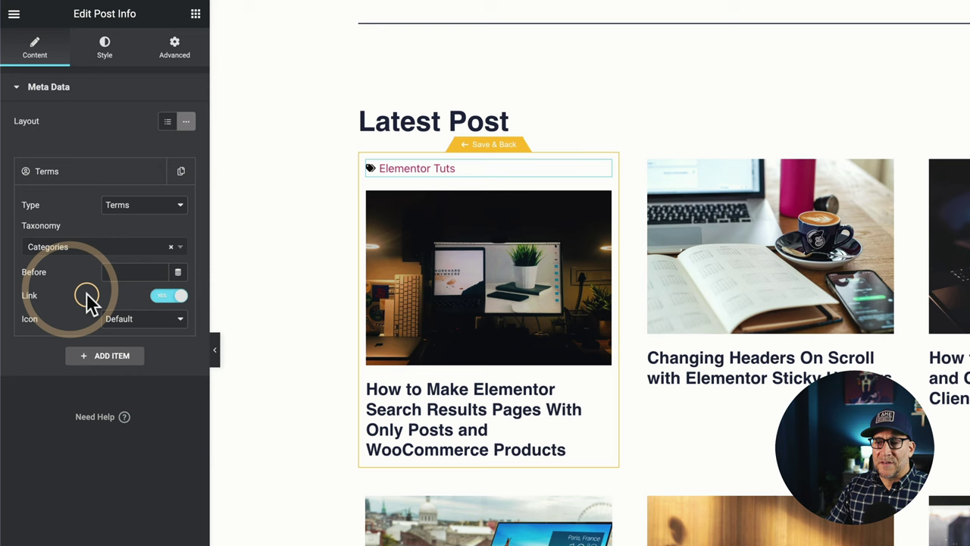
pyautogui.click(122, 319)
pyautogui.click(123, 305)
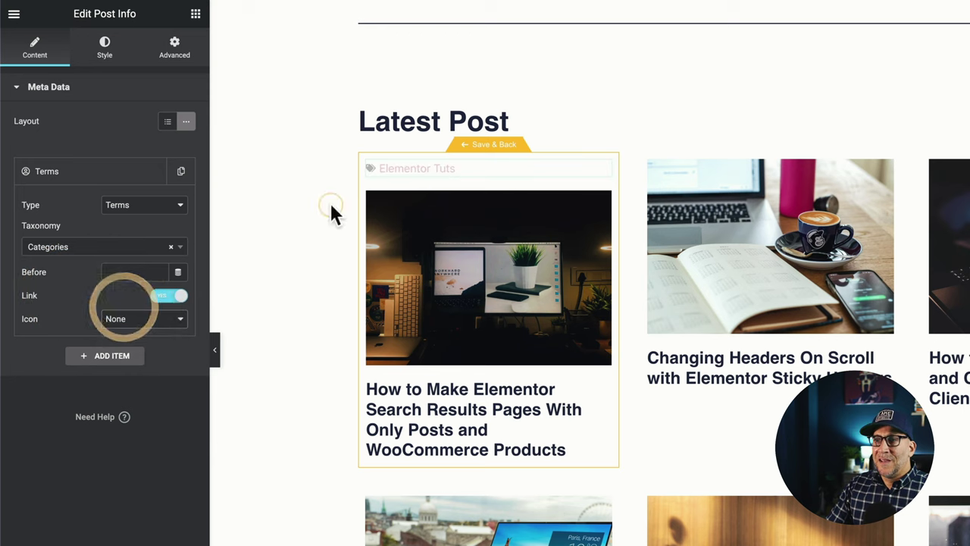
# Style the Post Info text with the global dark navy color and the Sub Header global font.
pyautogui.click(105, 56)
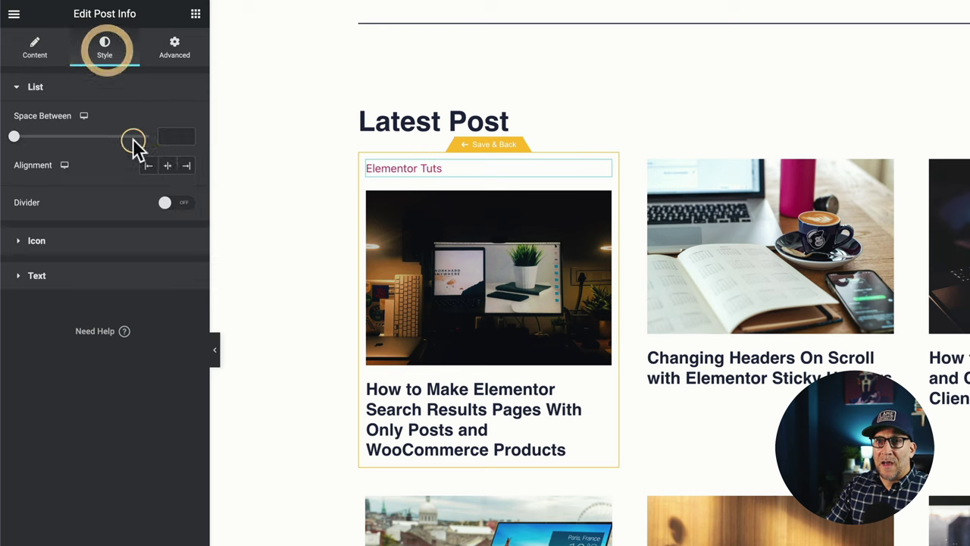
pyautogui.click(124, 275)
pyautogui.click(167, 235)
pyautogui.click(75, 299)
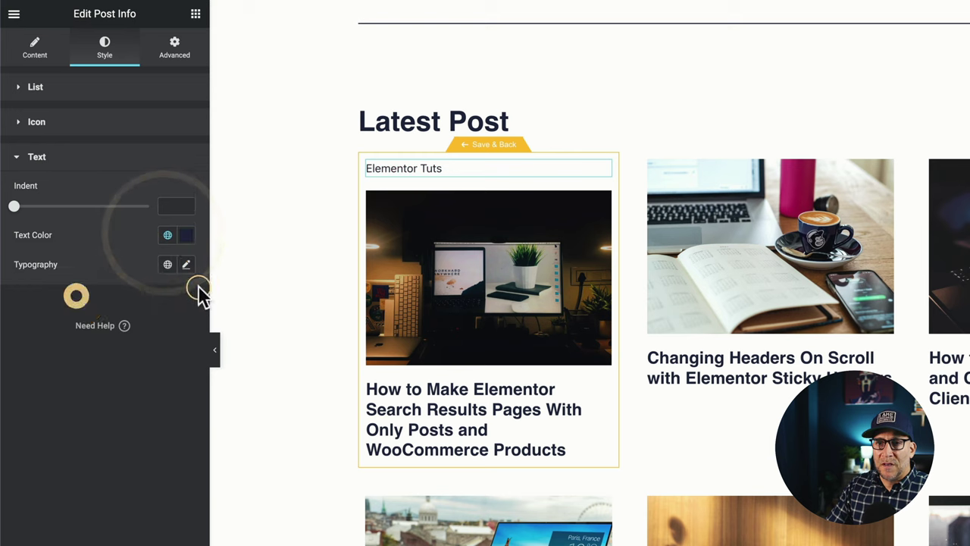
pyautogui.click(167, 264)
pyautogui.scroll(-3, 67, 463)
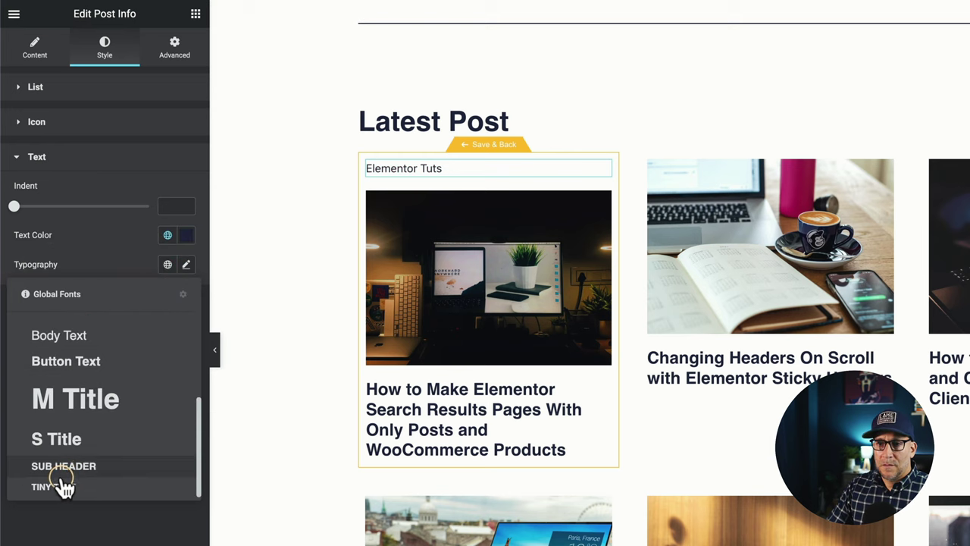
pyautogui.click(67, 466)
# Set the loop template container's gap between elements to 0 px.
pyautogui.click(180, 39)
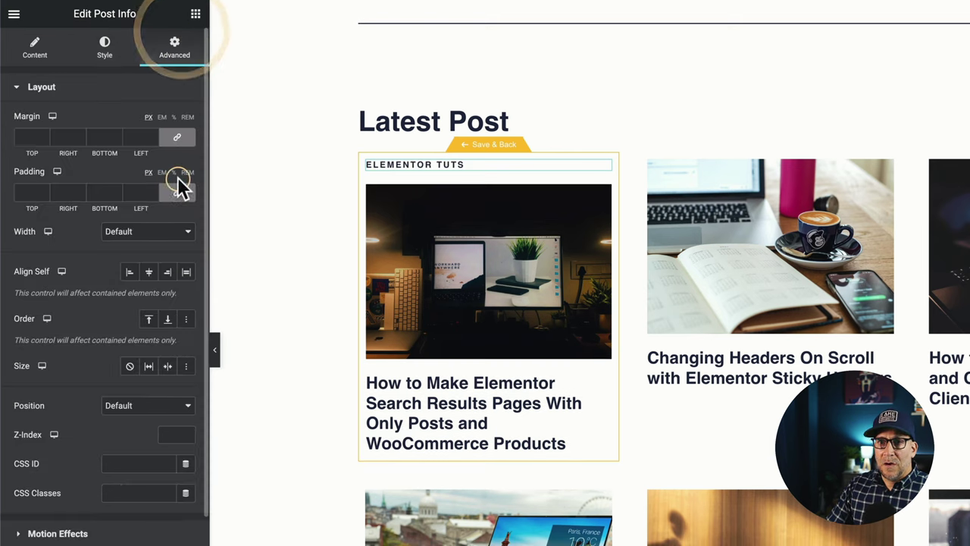
pyautogui.click(365, 165)
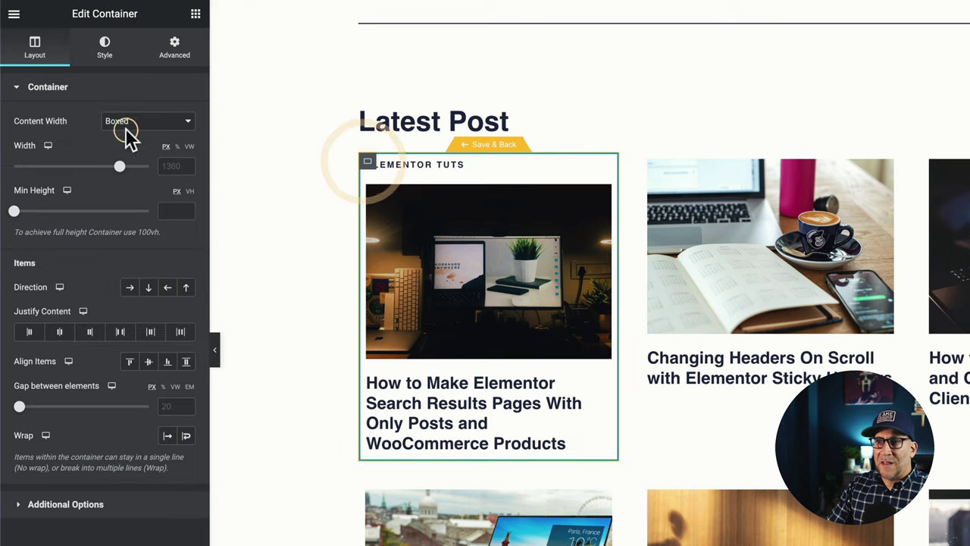
pyautogui.click(185, 410)
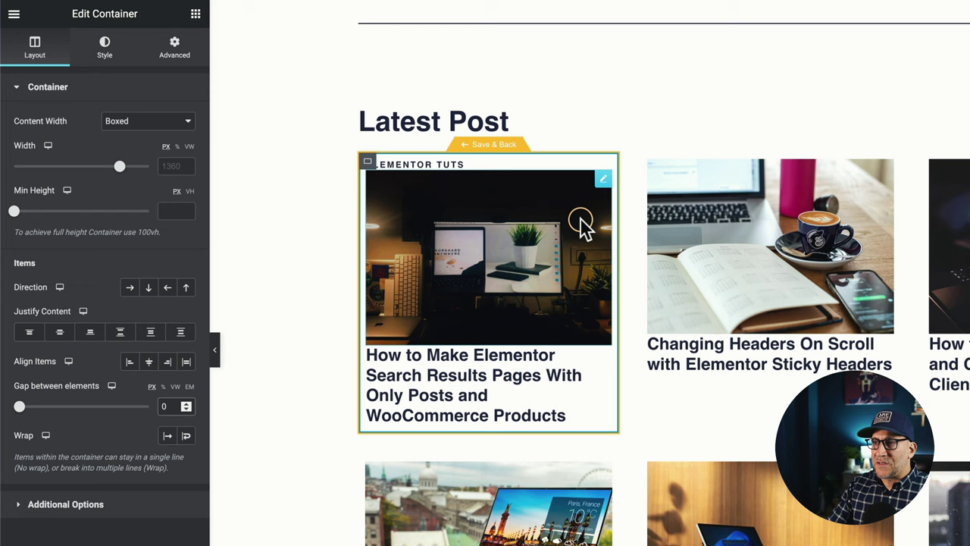
pyautogui.click(603, 179)
pyautogui.click(75, 234)
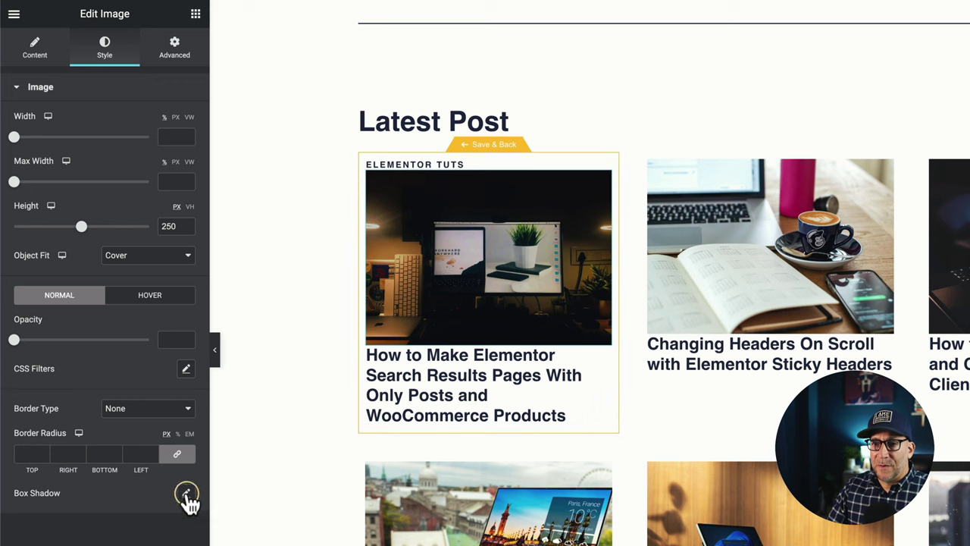
# Set the loop template container's gap between elements to 6 px.
pyautogui.click(366, 161)
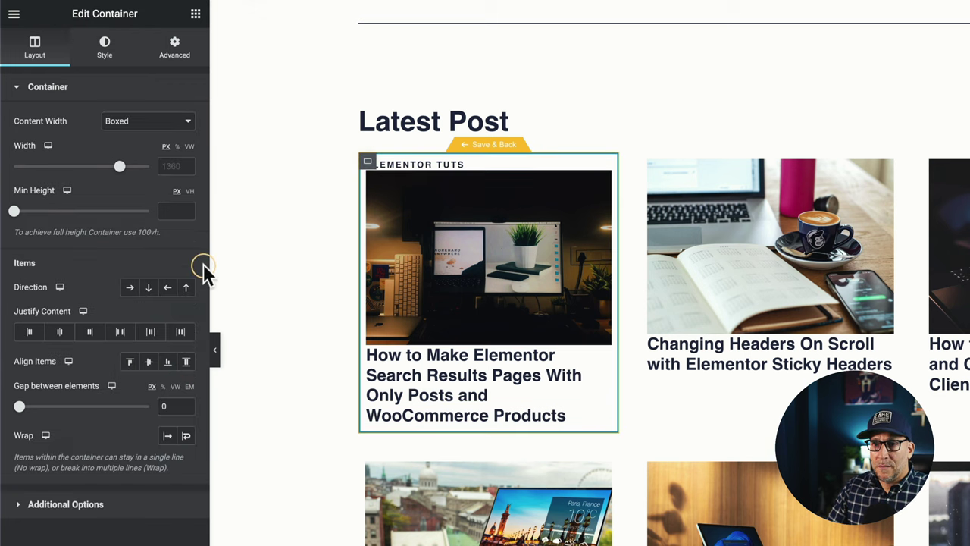
pyautogui.click(182, 406)
pyautogui.write('6')
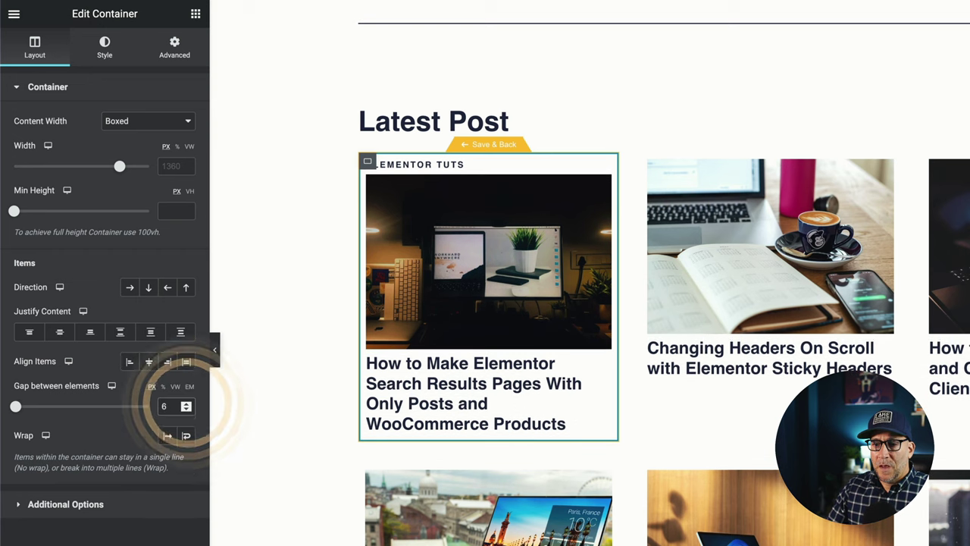
# Save the loop template and review the post cards in the homepage's Latest Post grid.
pyautogui.click(489, 148)
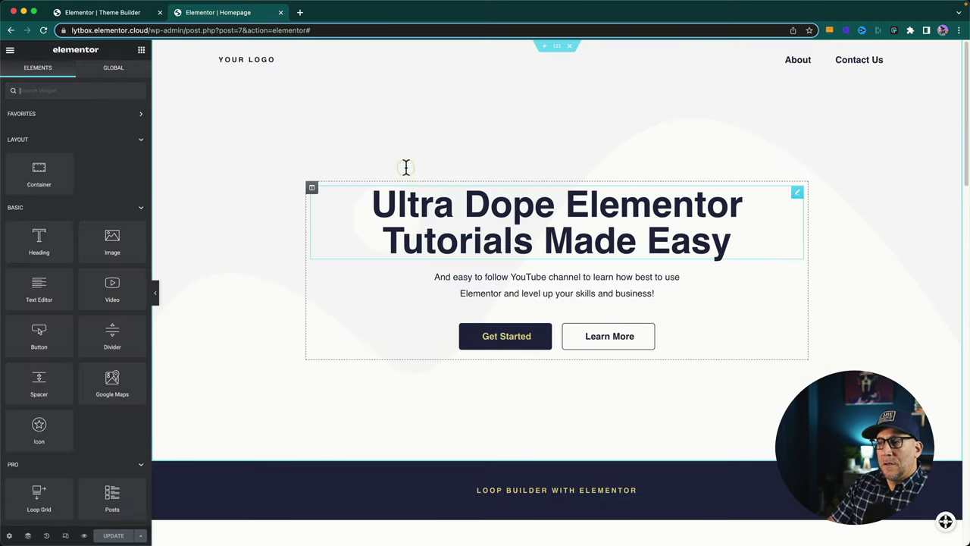
pyautogui.scroll(-10, 425, 201)
pyautogui.scroll(-3, 471, 204)
pyautogui.scroll(2, 530, 265)
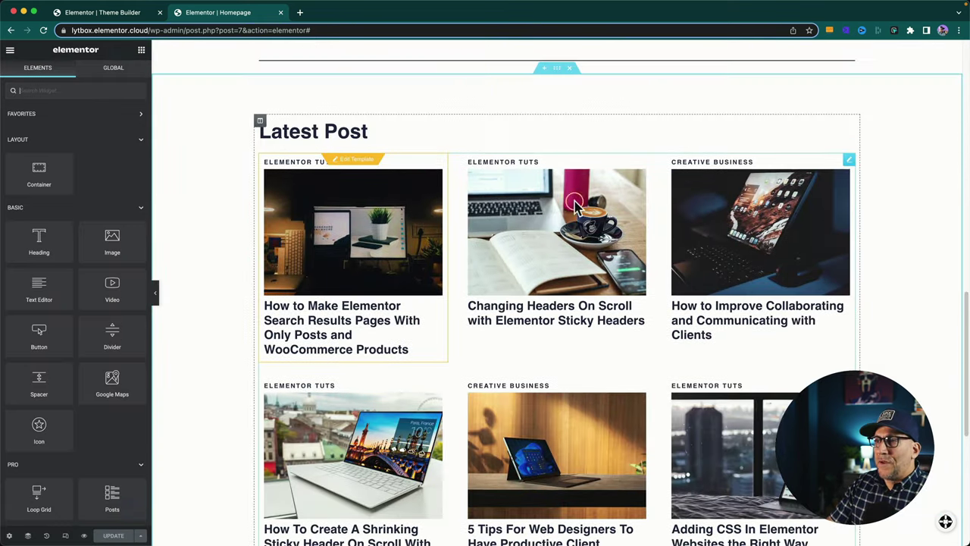
pyautogui.scroll(-5, 679, 330)
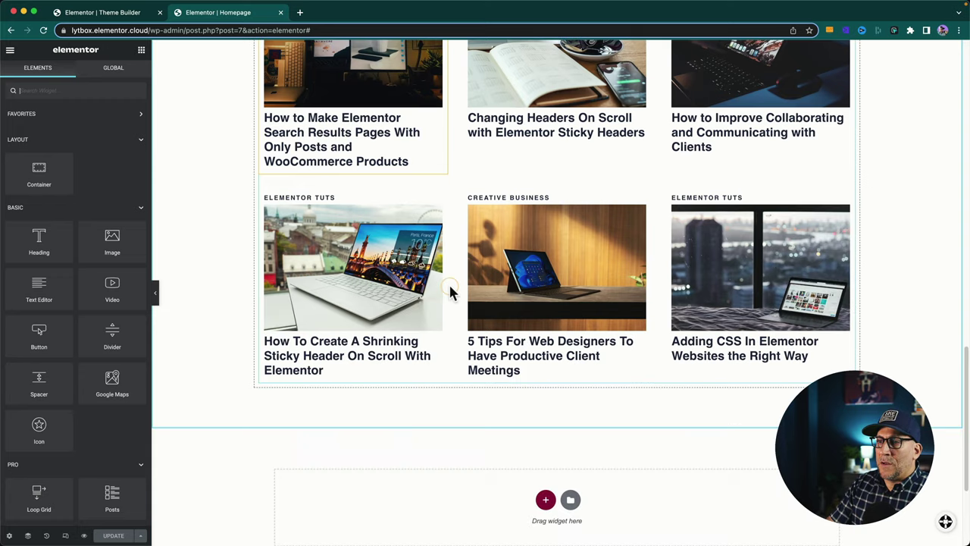
pyautogui.scroll(-5, 532, 401)
pyautogui.scroll(-10, 528, 402)
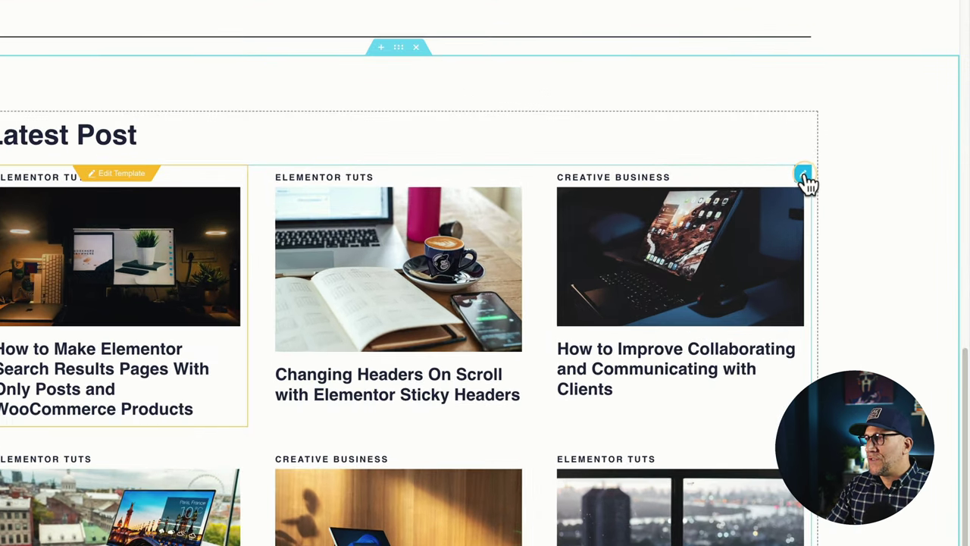
# Try the Loop Grid with 4 columns, and restore it to 3 columns.
pyautogui.click(803, 175)
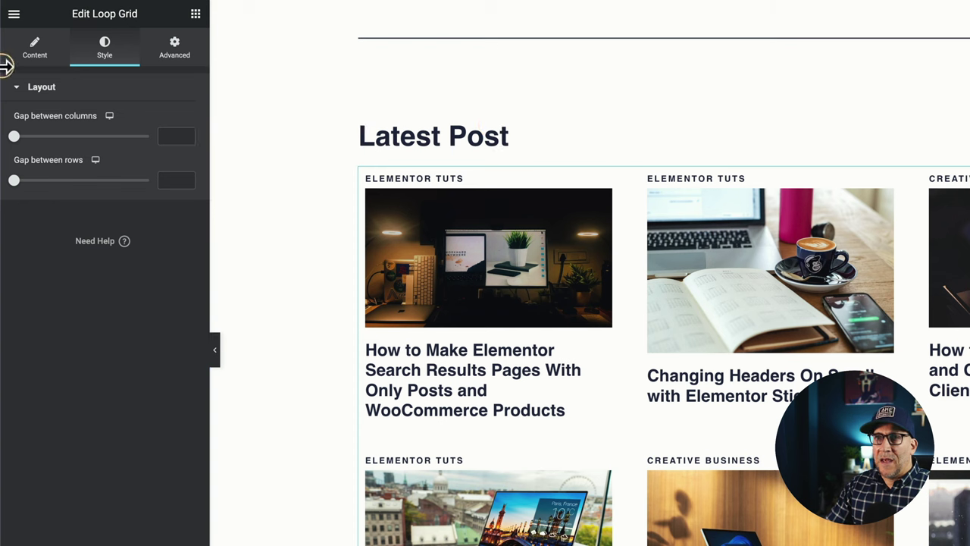
pyautogui.moveTo(138, 12); pyautogui.dragTo(83, 12)
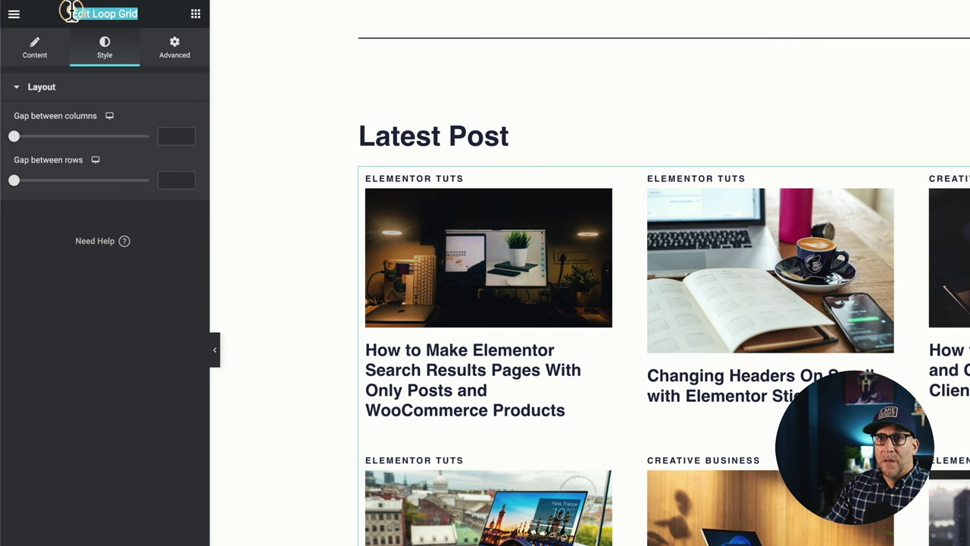
pyautogui.click(34, 47)
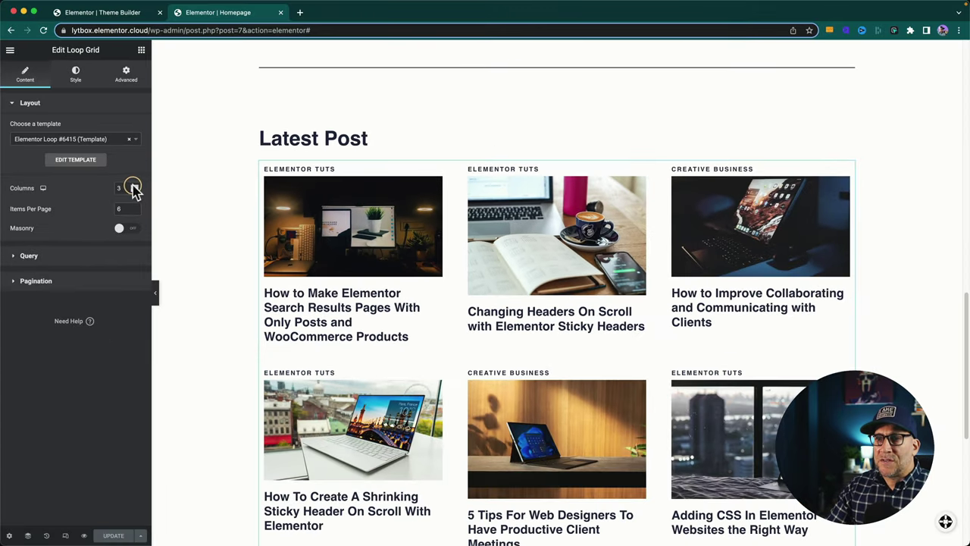
pyautogui.click(186, 201)
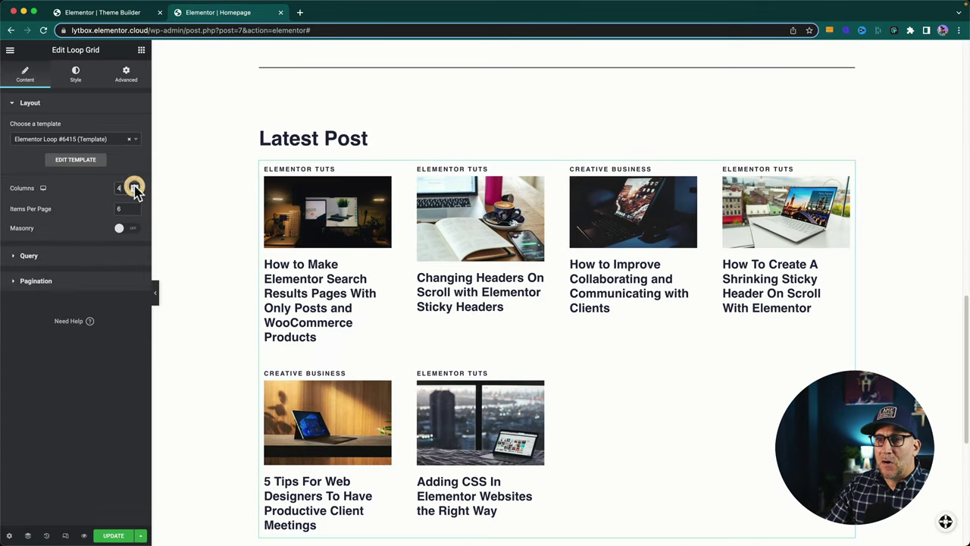
pyautogui.click(134, 191)
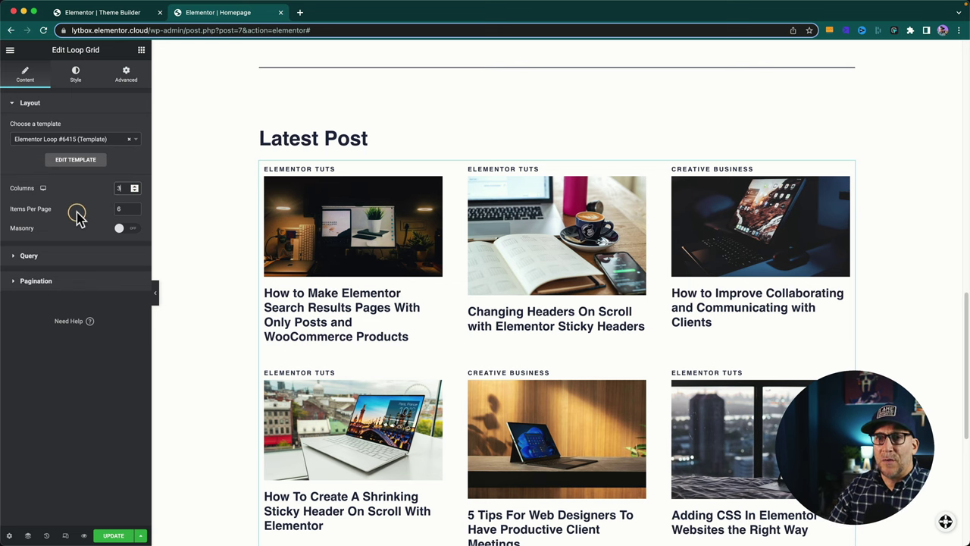
# Examine the Loop Grid's items per page, query and pagination settings.
pyautogui.moveTo(52, 210); pyautogui.dragTo(11, 208)
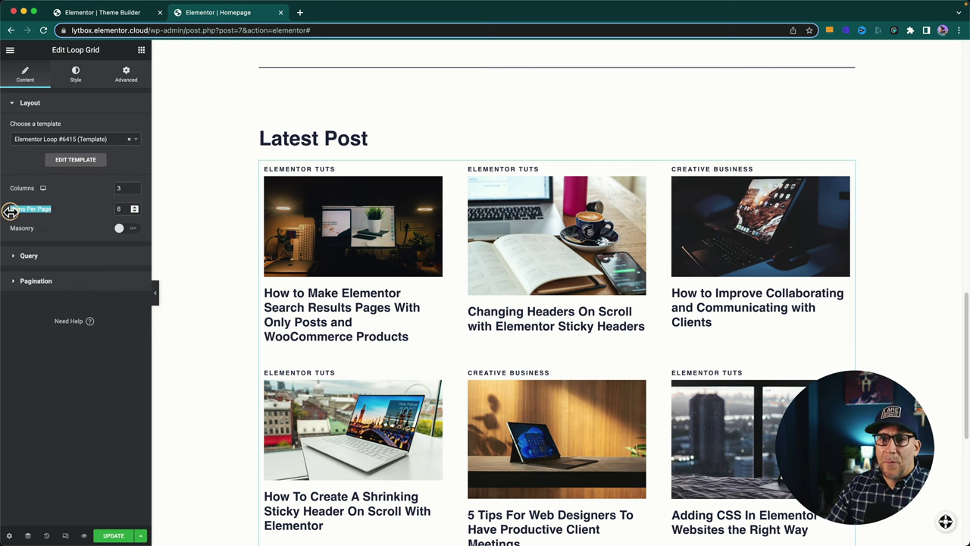
pyautogui.click(46, 254)
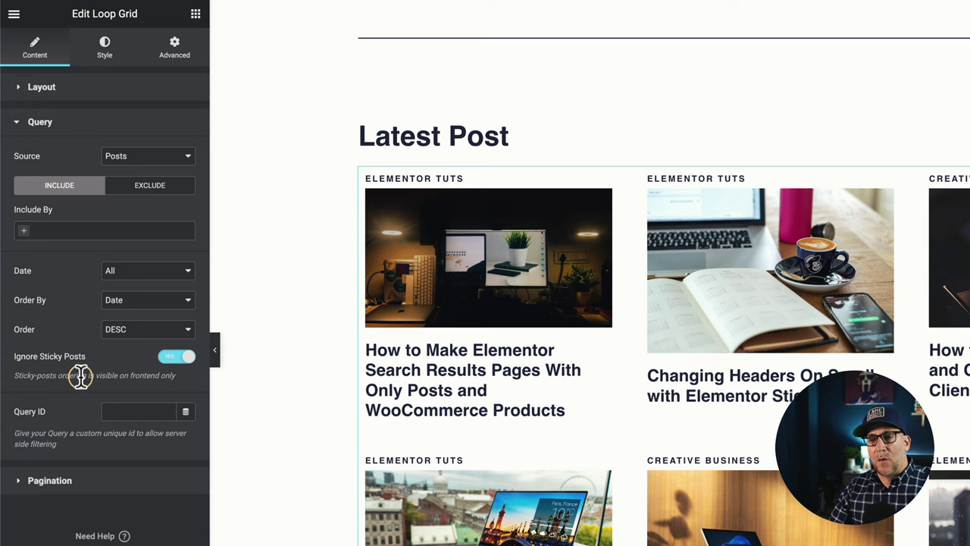
pyautogui.click(61, 482)
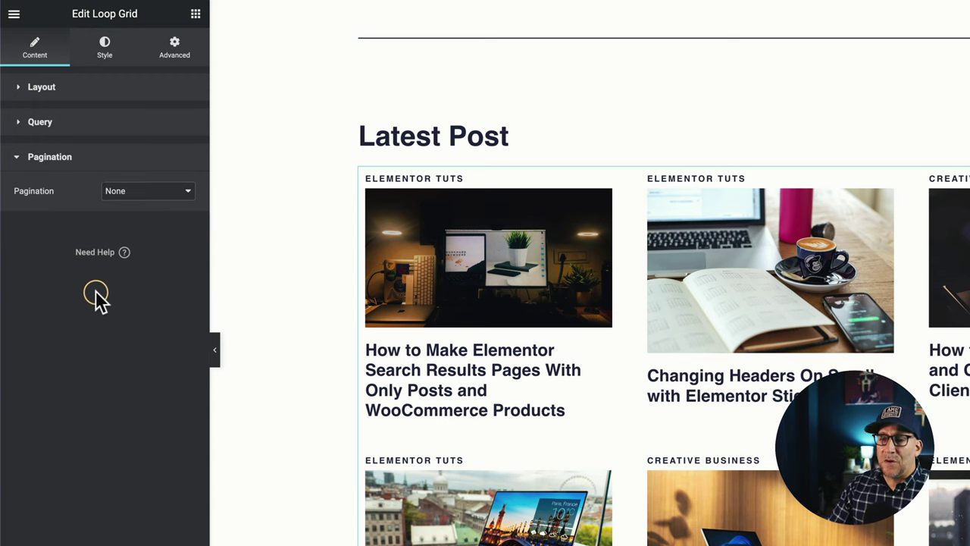